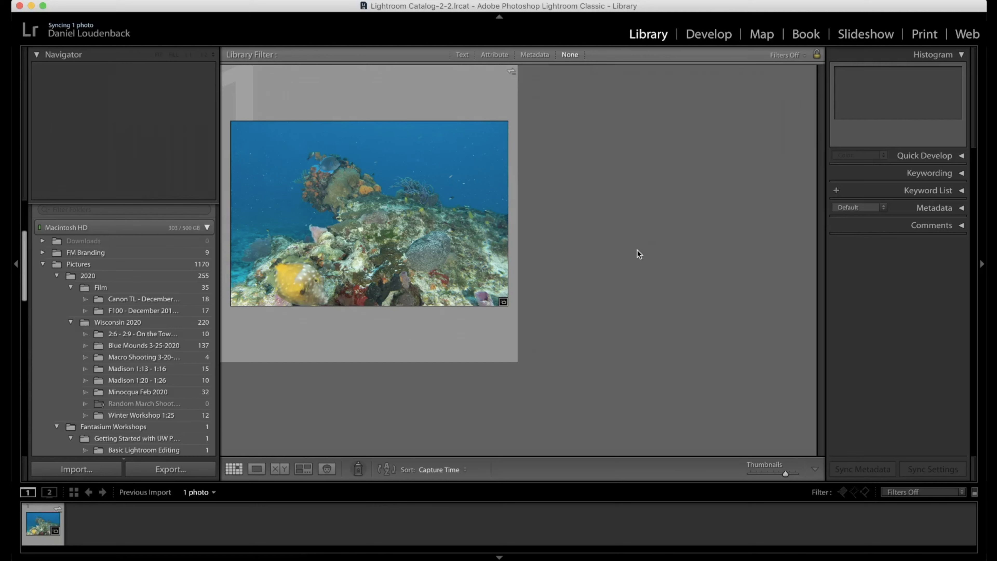
# - Open the reef photo in Develop, set its white balance by sampling the yellow fish's pale patch, and set Exposure to +0.10
pyautogui.click(511, 163)
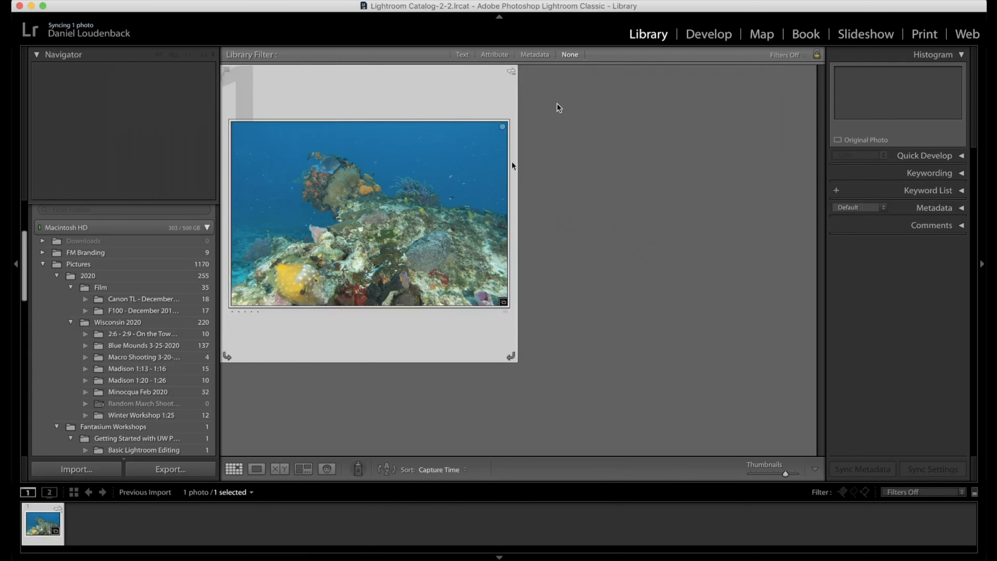
pyautogui.click(718, 33)
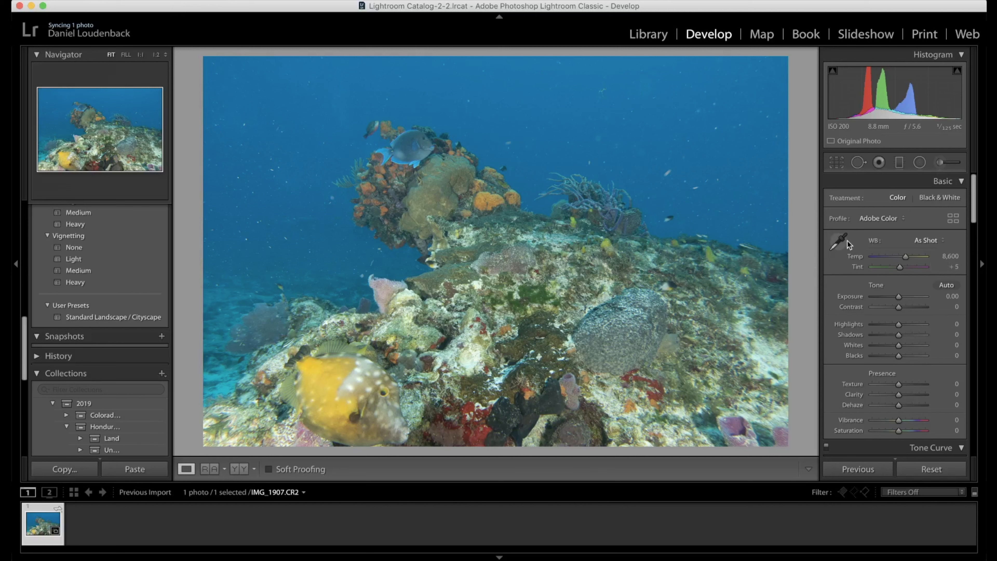
pyautogui.click(840, 242)
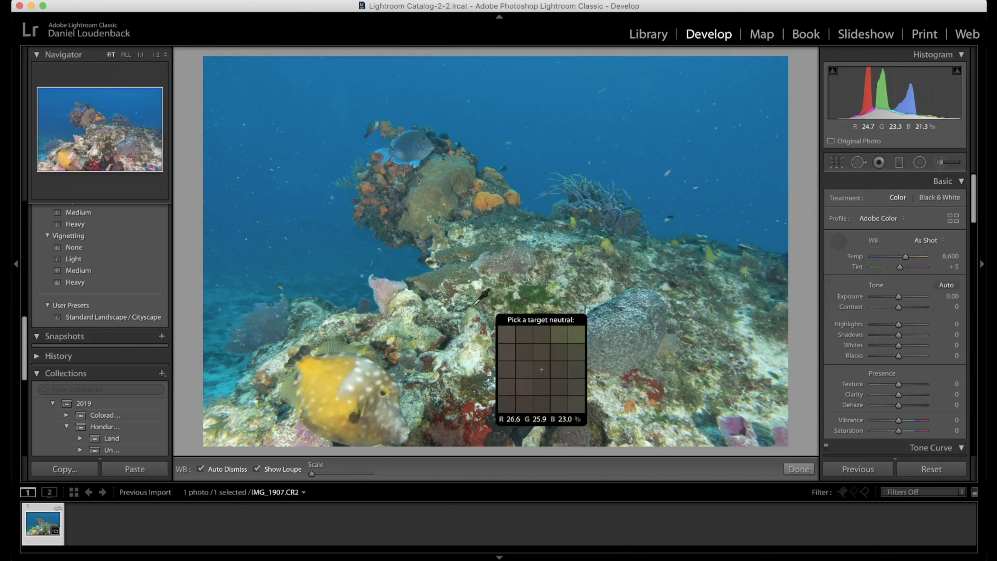
pyautogui.click(351, 386)
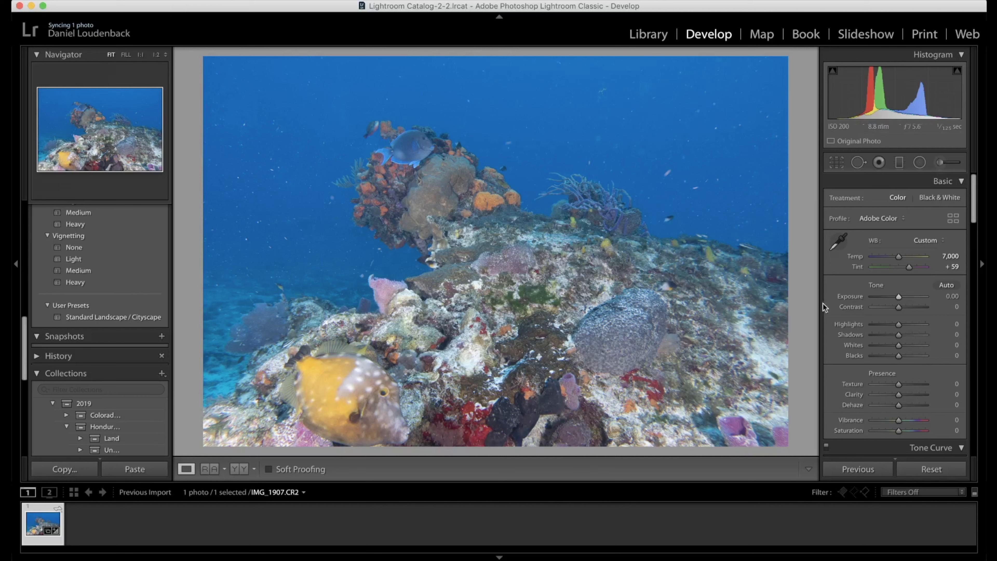
pyautogui.moveTo(900, 297); pyautogui.dragTo(901, 297)
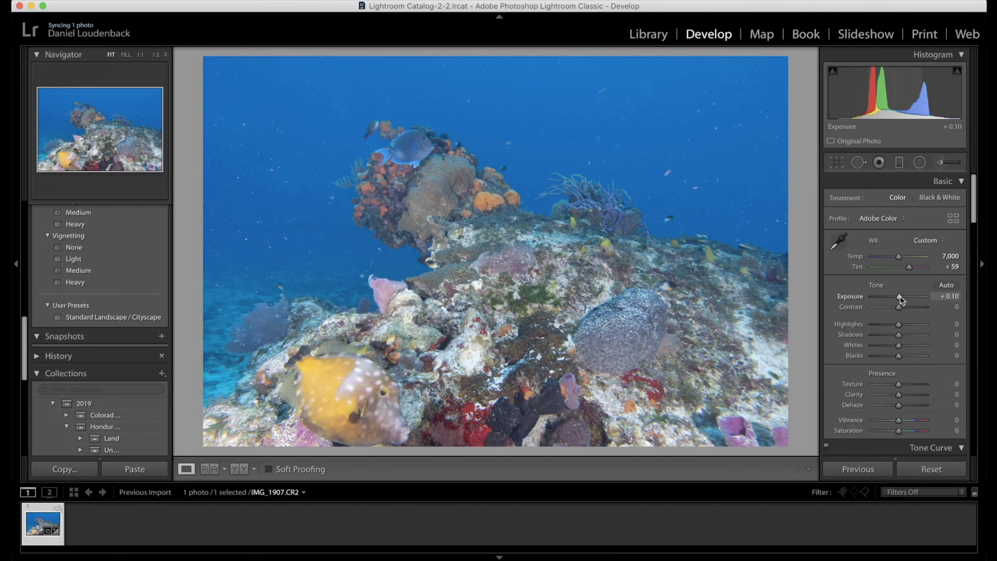
# - Add a graduated filter from the photo's upper edge down to the lower reef and set its Exposure to 0.38
pyautogui.click(901, 161)
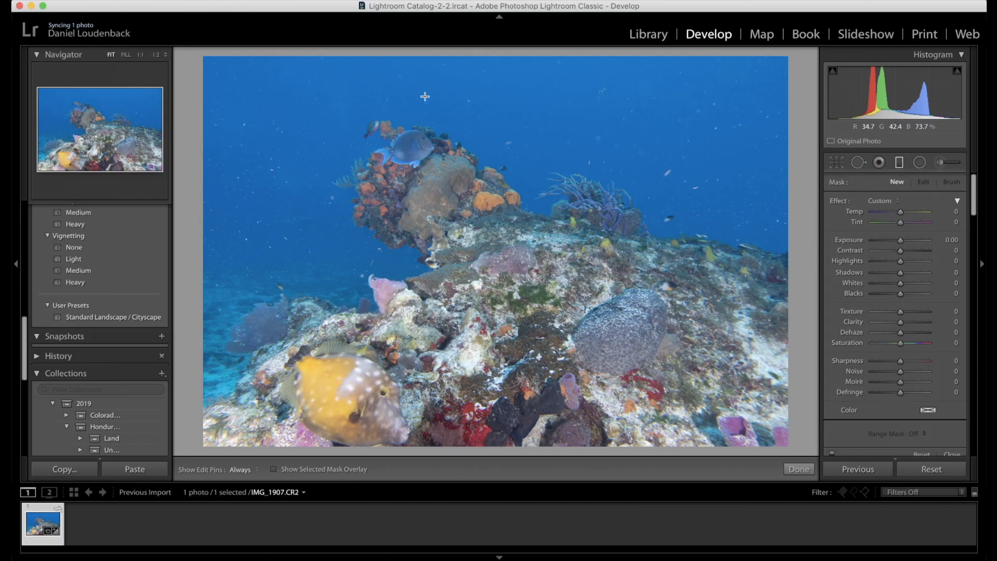
pyautogui.moveTo(489, 58); pyautogui.dragTo(453, 390)
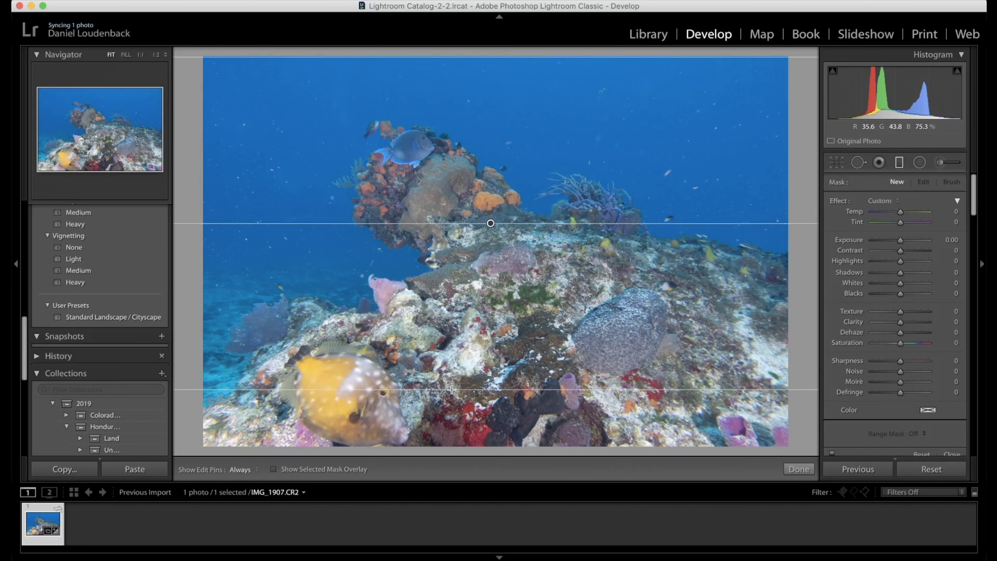
pyautogui.moveTo(904, 239); pyautogui.dragTo(906, 239)
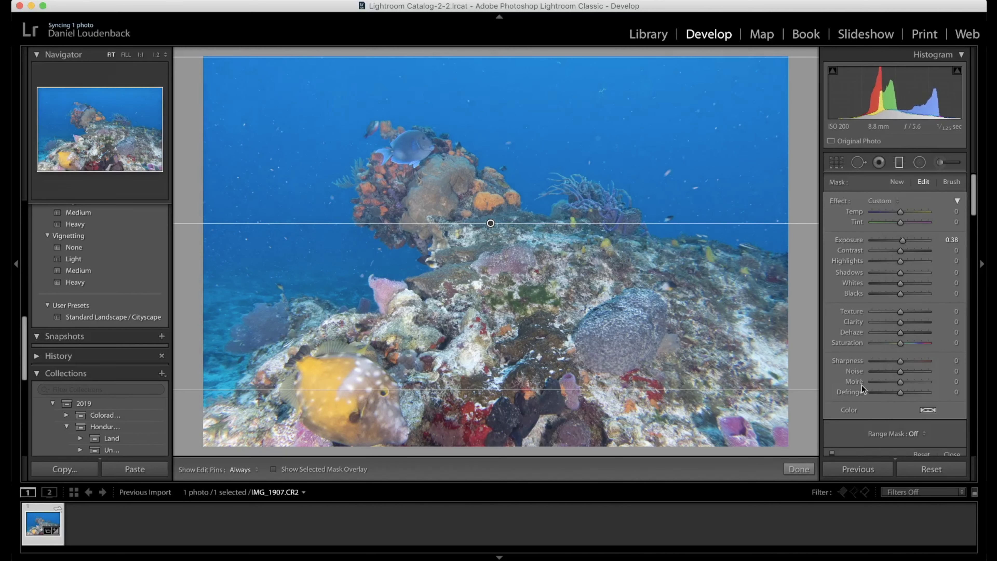
# - Apply a Luminance range mask to the graduated filter, sampling the reef just below the filter's centre
pyautogui.click(913, 433)
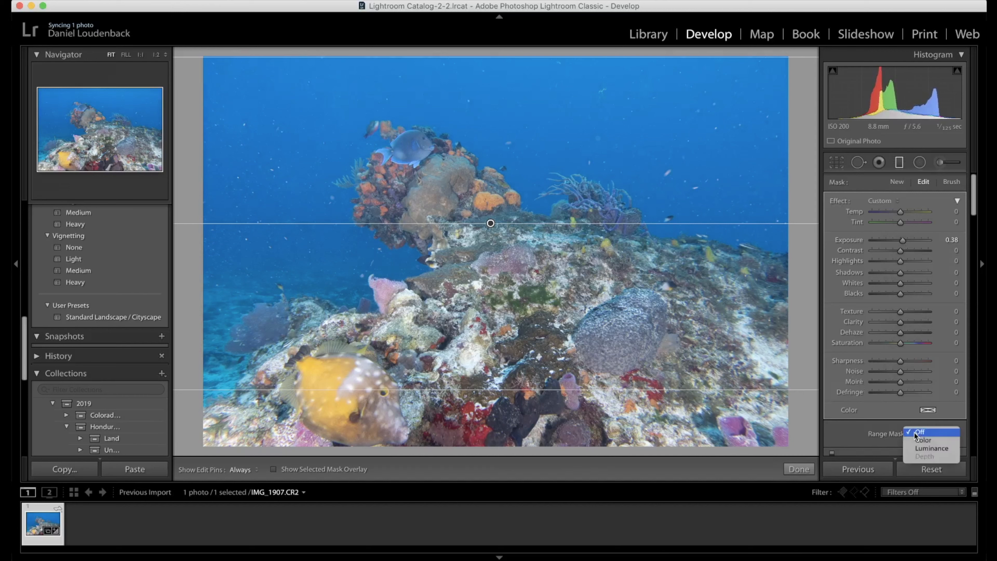
pyautogui.click(919, 448)
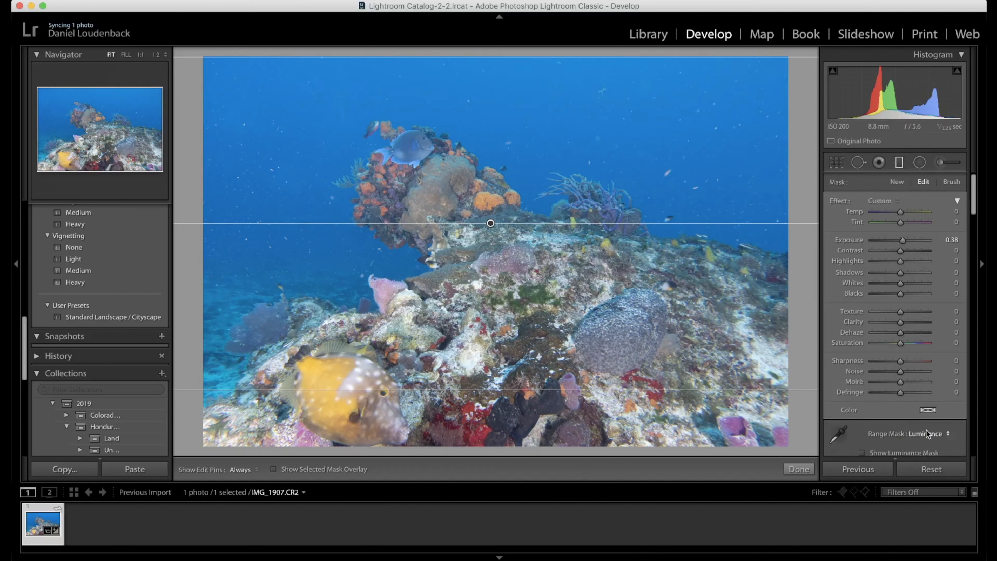
pyautogui.click(837, 435)
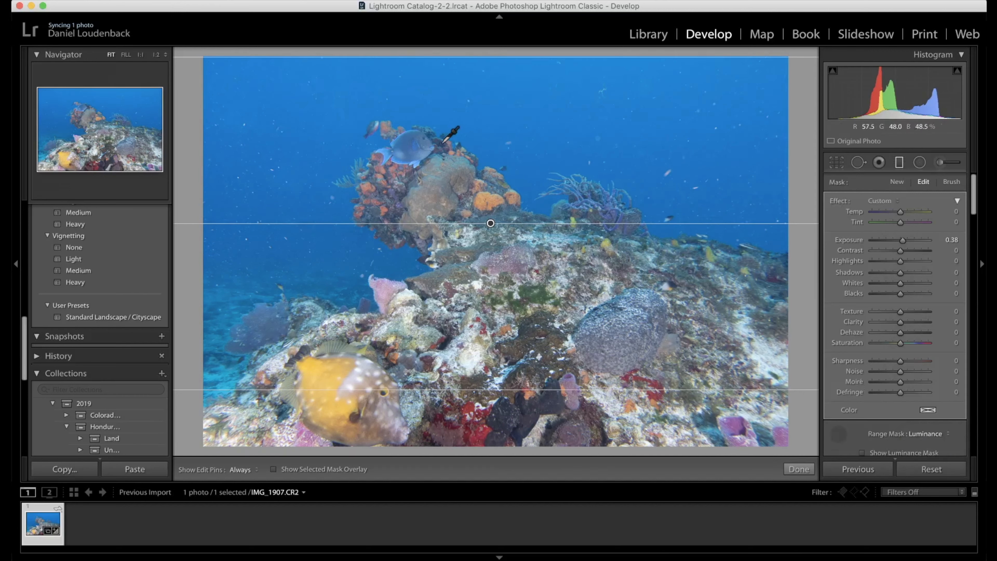
pyautogui.click(483, 234)
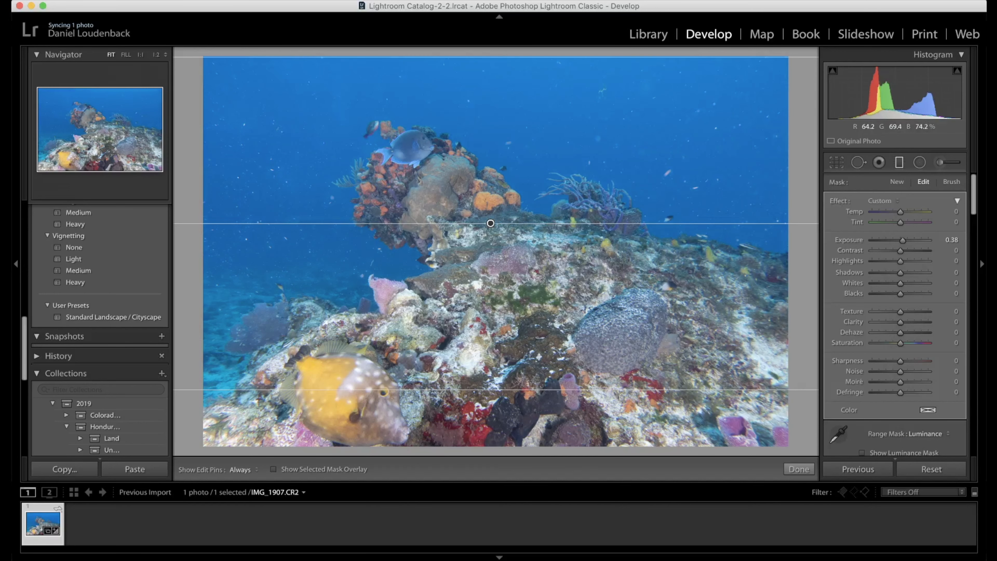
pyautogui.click(483, 234)
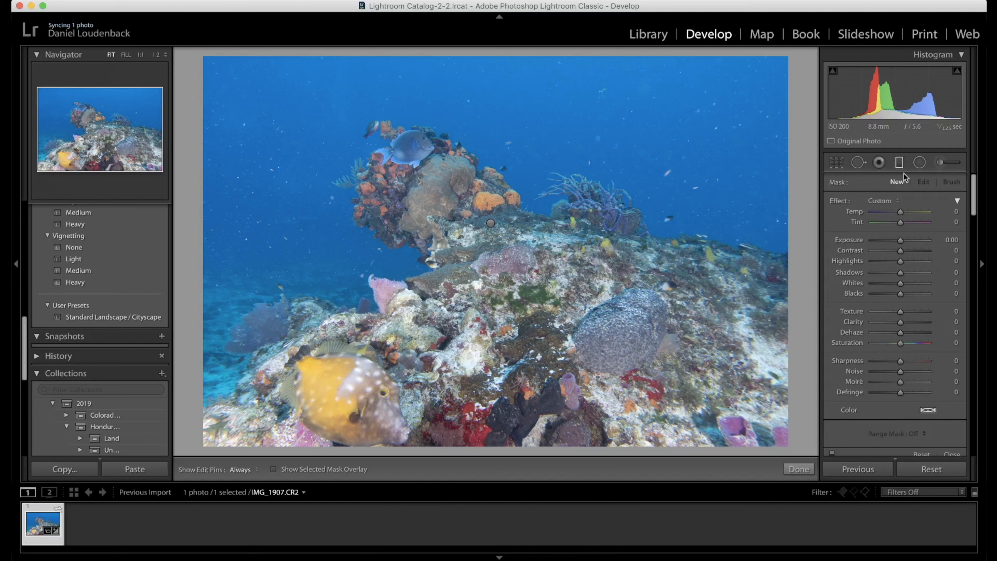
# - Reopen the graduated filter, set its Exposure to 0.95, and close the filter tool
pyautogui.click(901, 164)
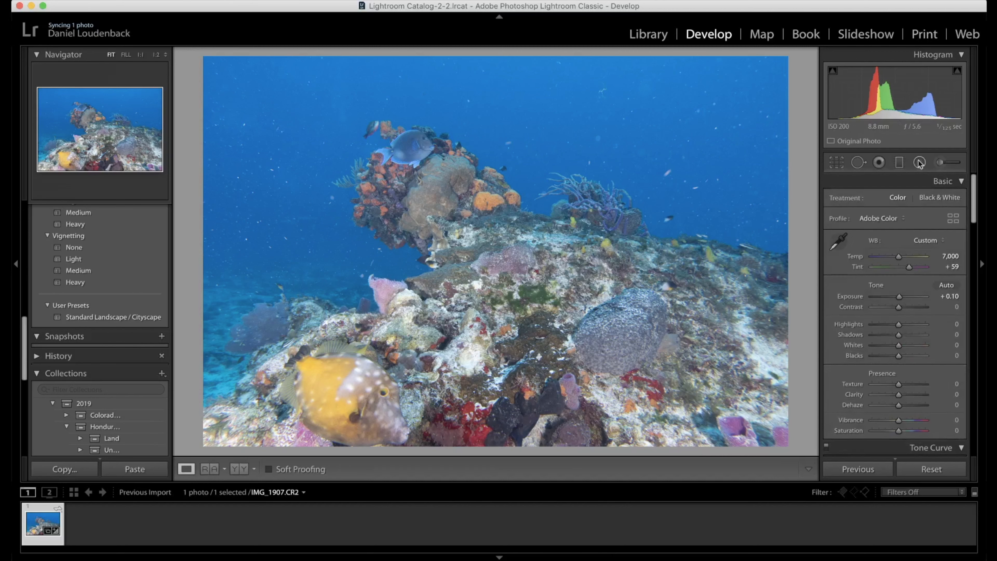
pyautogui.click(903, 165)
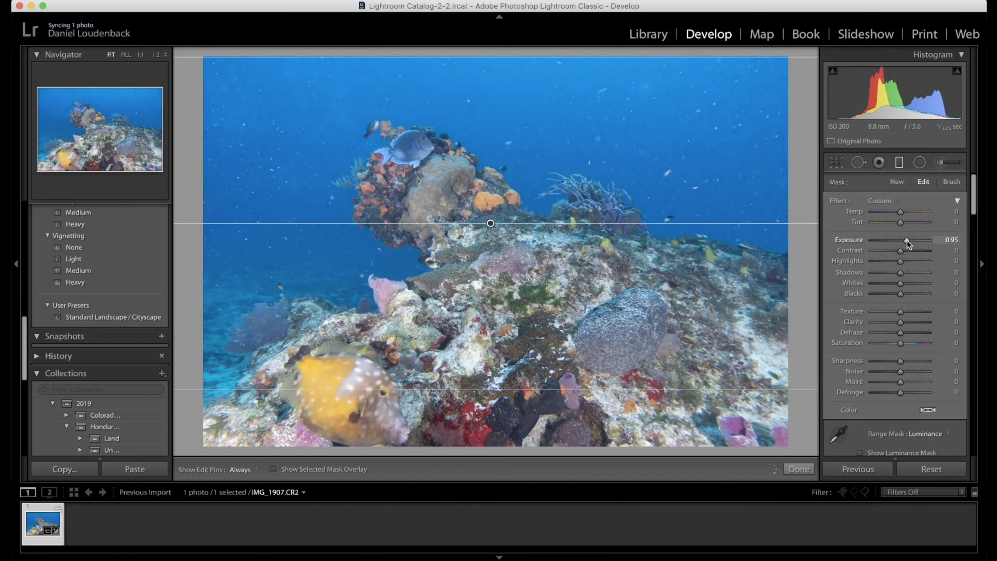
pyautogui.click(900, 162)
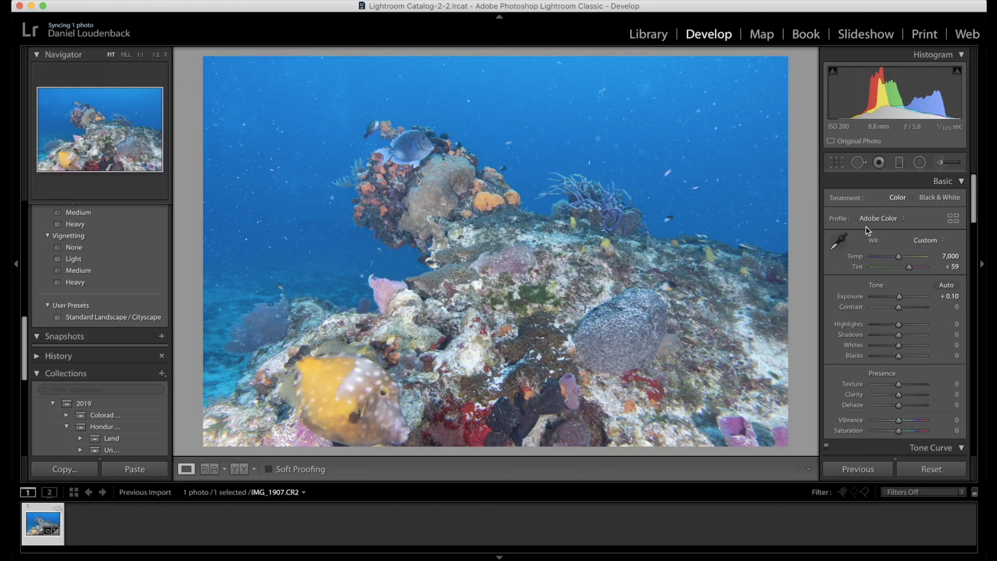
# - Set the photo's overall Contrast to +39, Highlights to −14 and Shadows to +10
pyautogui.scroll(-2, 899, 289)
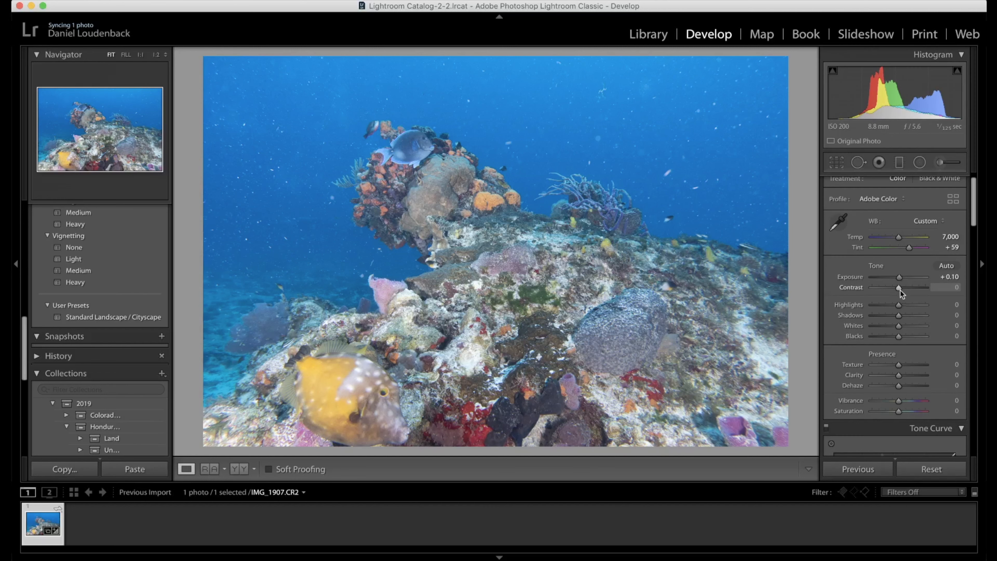
pyautogui.moveTo(899, 288)
pyautogui.mouseDown()
pyautogui.moveTo(909, 288)
pyautogui.moveTo(898, 294)
pyautogui.mouseUp()
pyautogui.scroll(-1, 902, 289)
pyautogui.scroll(-1, 895, 289)
pyautogui.moveTo(900, 295); pyautogui.dragTo(901, 295)
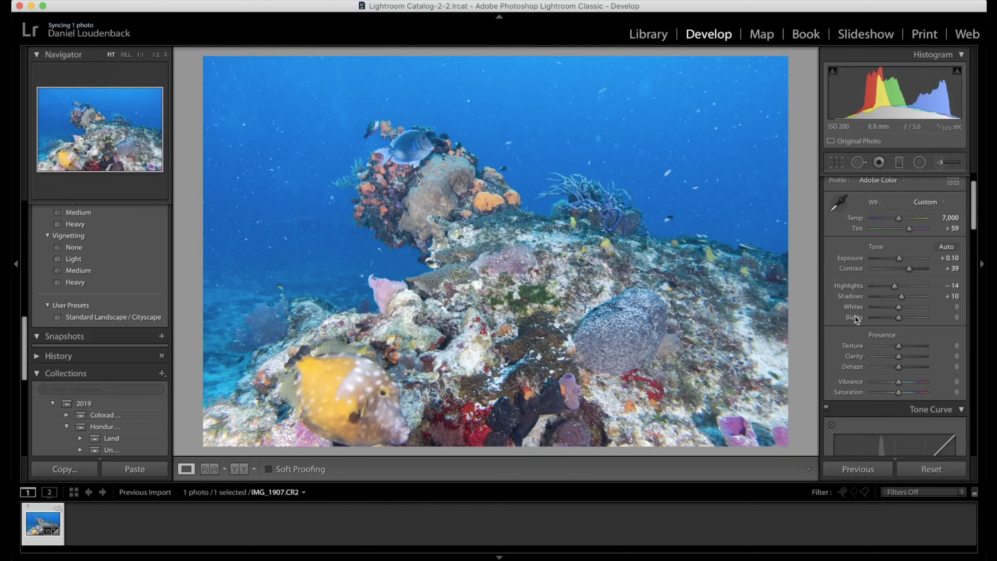
# - Test stronger Texture and Clarity on the photo, and settle both at +8
pyautogui.scroll(-2, 879, 317)
pyautogui.moveTo(900, 319); pyautogui.dragTo(904, 318)
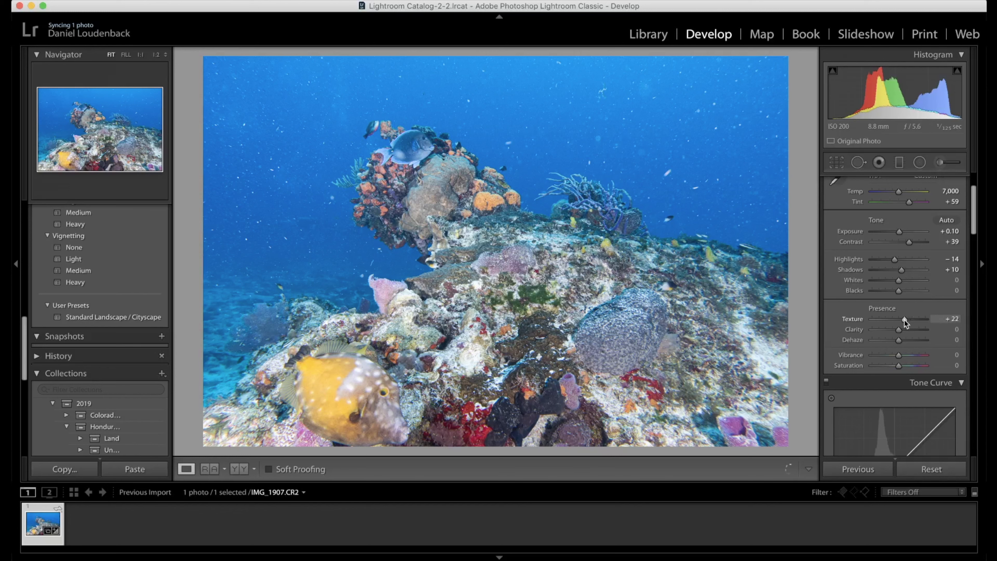
pyautogui.moveTo(898, 329); pyautogui.dragTo(928, 330)
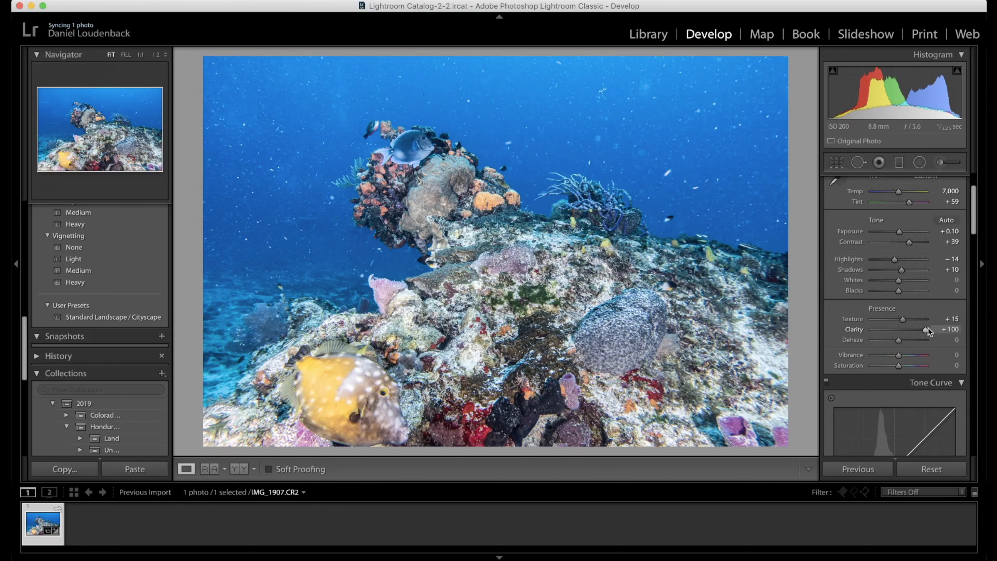
pyautogui.moveTo(923, 328); pyautogui.dragTo(900, 329)
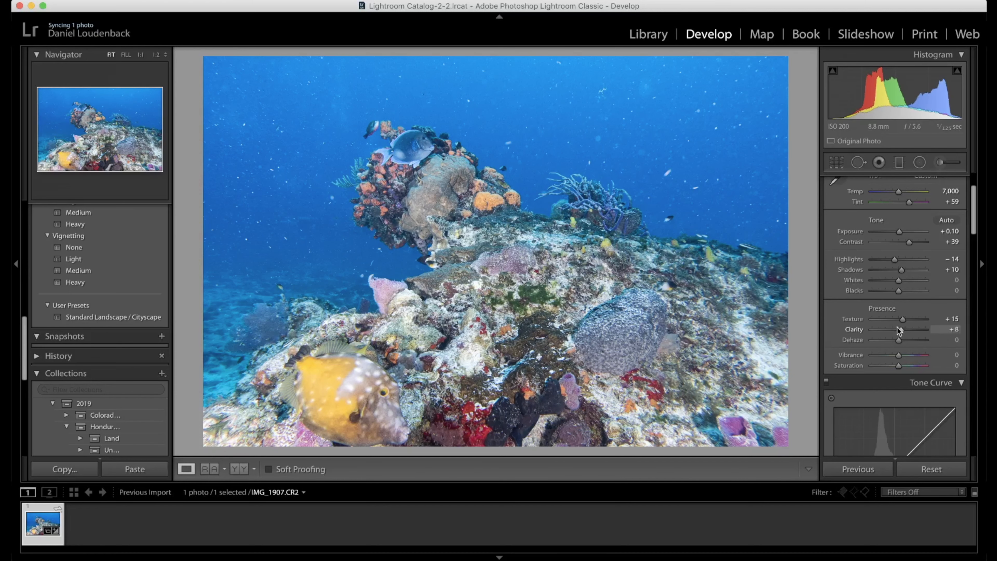
pyautogui.moveTo(903, 319); pyautogui.dragTo(902, 320)
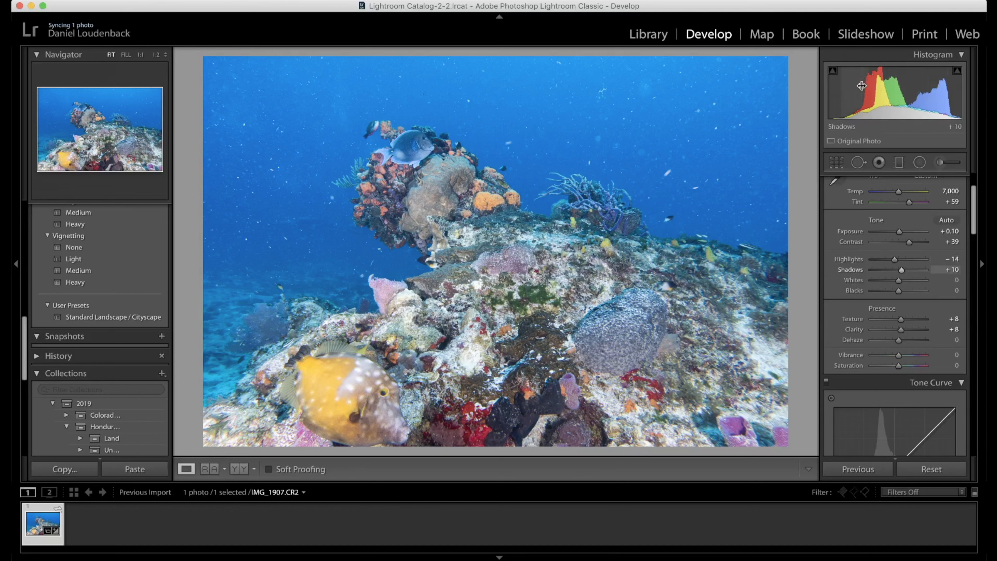
# - Set the overall Exposure to +0.04, and set Vibrance to +12 and Saturation to +6
pyautogui.moveTo(874, 79); pyautogui.dragTo(869, 78)
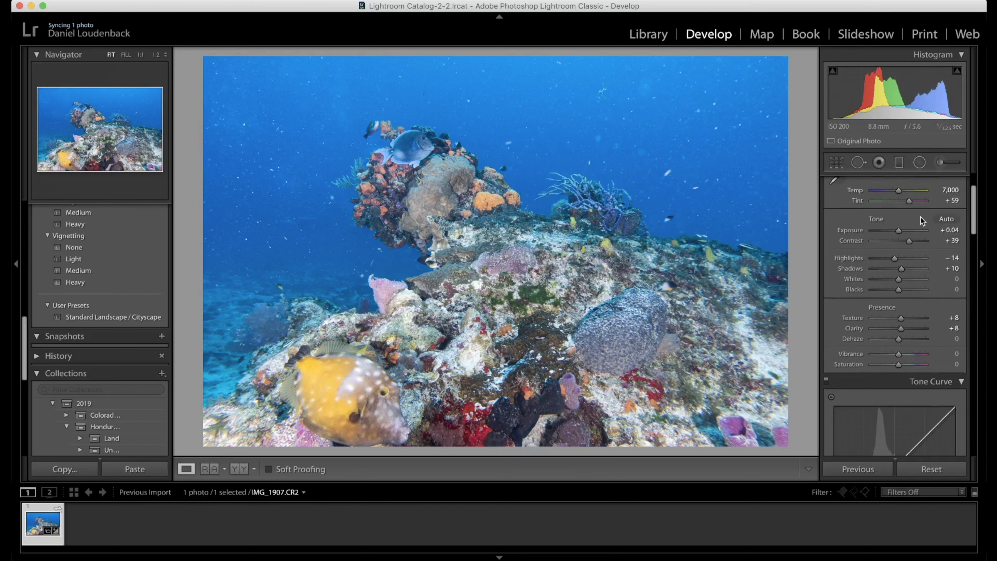
pyautogui.scroll(-1, 910, 306)
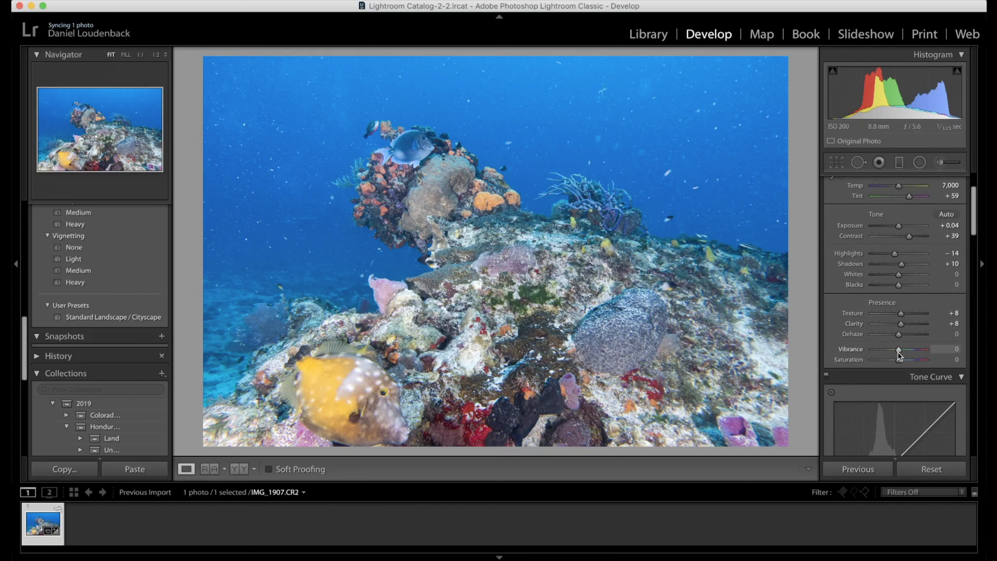
pyautogui.moveTo(899, 352)
pyautogui.mouseDown()
pyautogui.moveTo(906, 347)
pyautogui.moveTo(901, 360)
pyautogui.mouseUp()
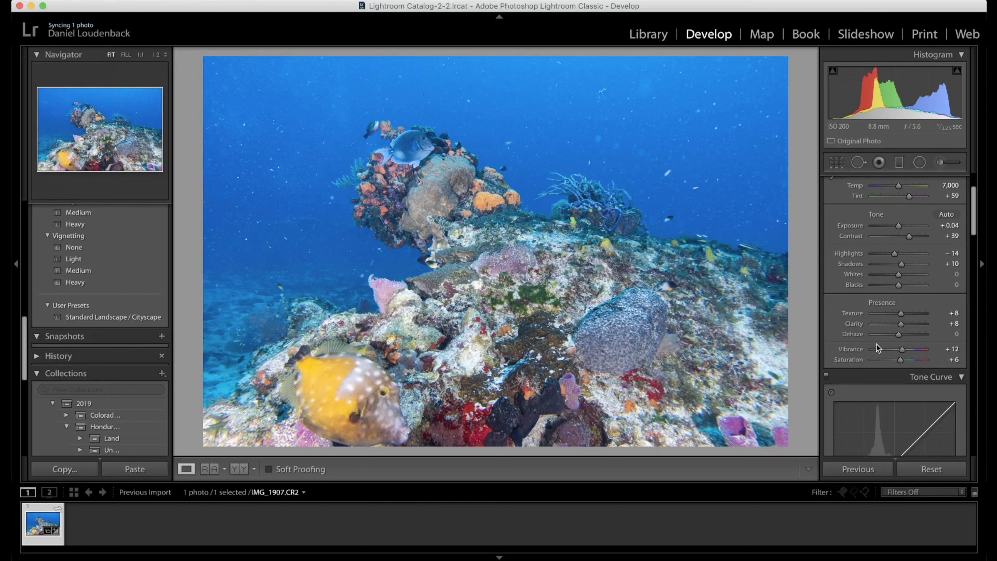
# - Try the Medium Contrast point curve on the photo's tone curve and return it to Linear
pyautogui.scroll(-5, 877, 346)
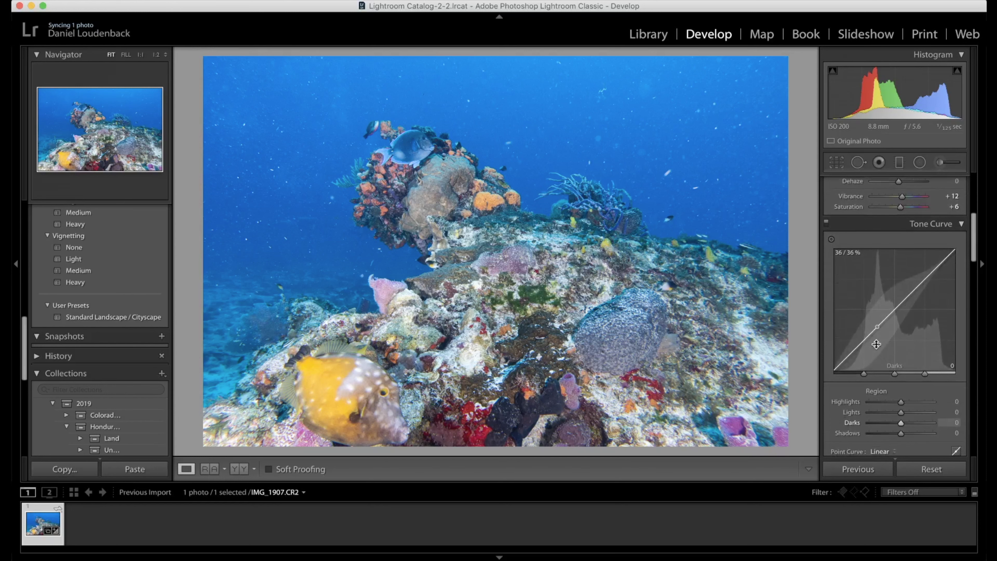
pyautogui.scroll(-1, 876, 344)
pyautogui.scroll(-1, 876, 344)
pyautogui.scroll(6, 891, 268)
pyautogui.scroll(8, 892, 255)
pyautogui.scroll(-15, 898, 234)
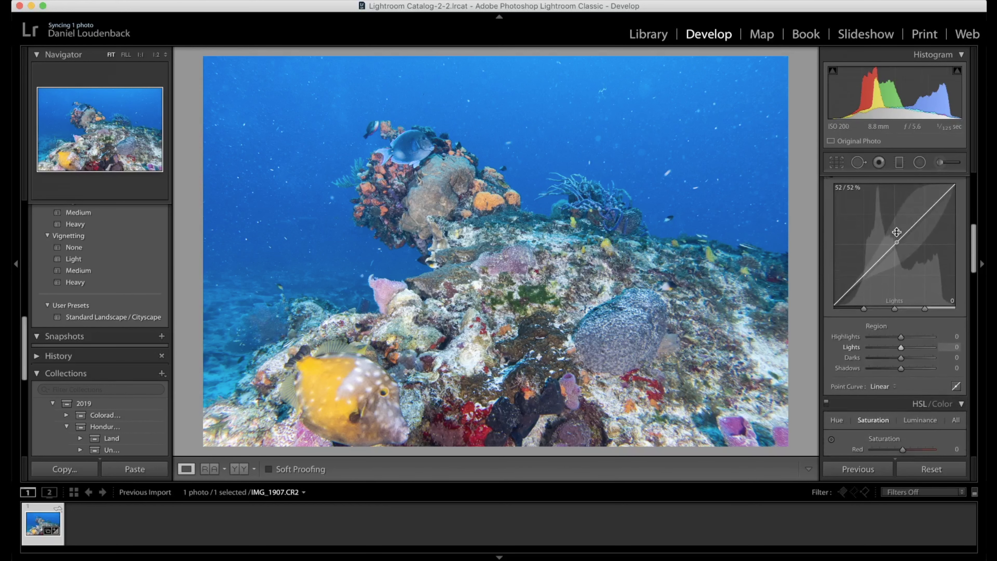
pyautogui.click(881, 386)
pyautogui.click(889, 392)
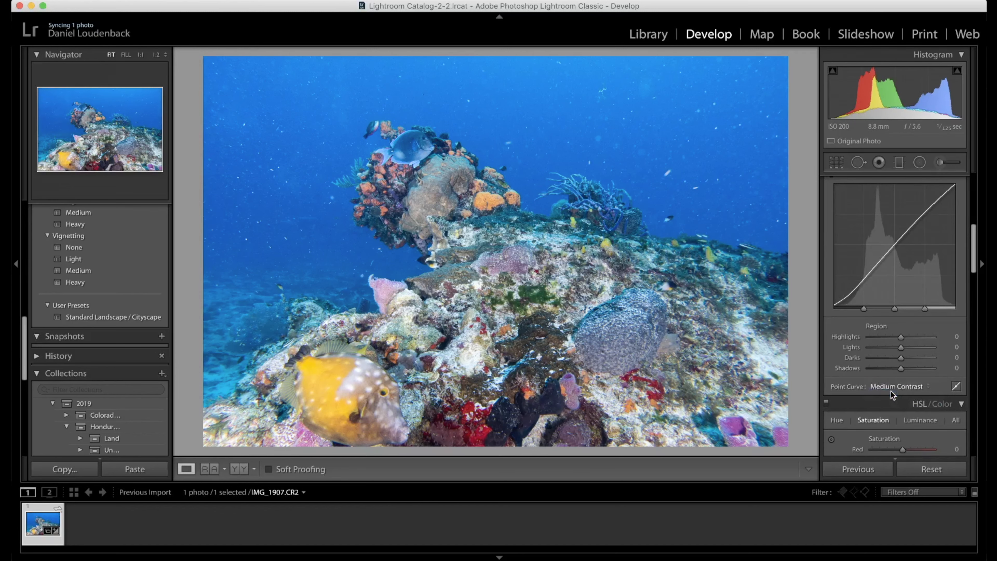
pyautogui.click(889, 390)
pyautogui.click(888, 376)
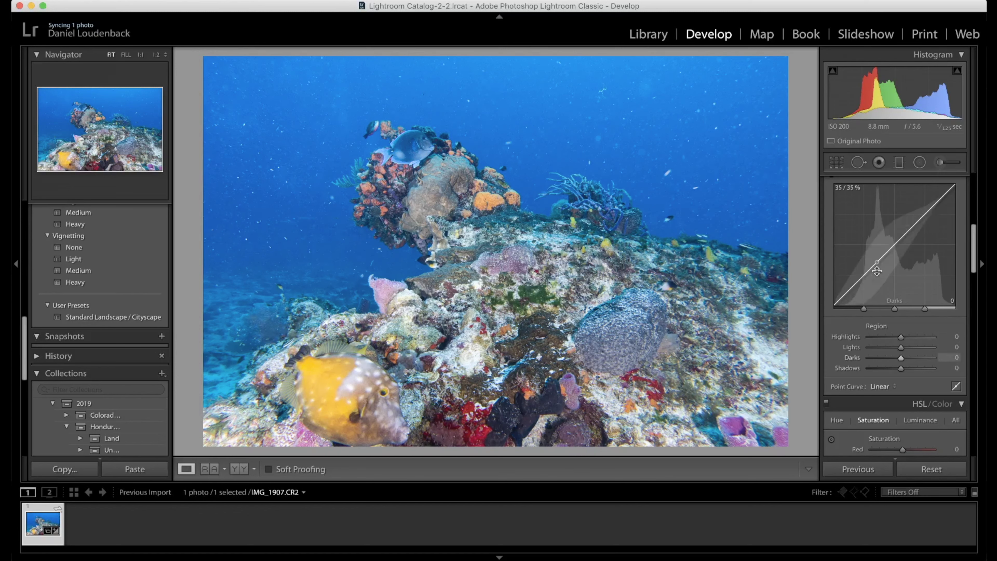
# - Lower the Darks region of the tone curve to −2
pyautogui.moveTo(883, 258)
pyautogui.mouseDown()
pyautogui.moveTo(884, 266)
pyautogui.moveTo(884, 255)
pyautogui.mouseUp()
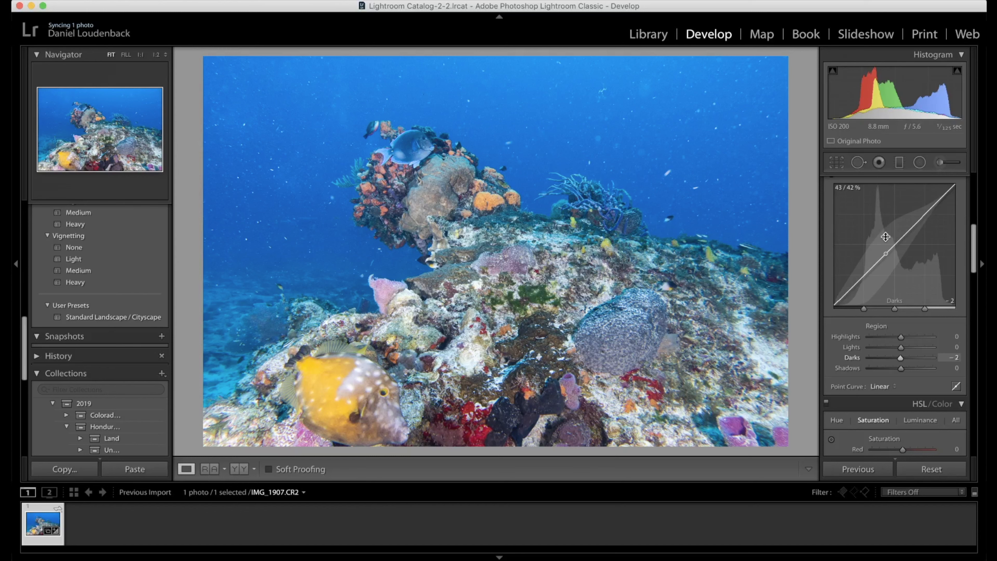
# - Set the HSL saturation to −7 for Blue and −12 for Aqua, and show the luminance adjustments
pyautogui.scroll(-5, 890, 260)
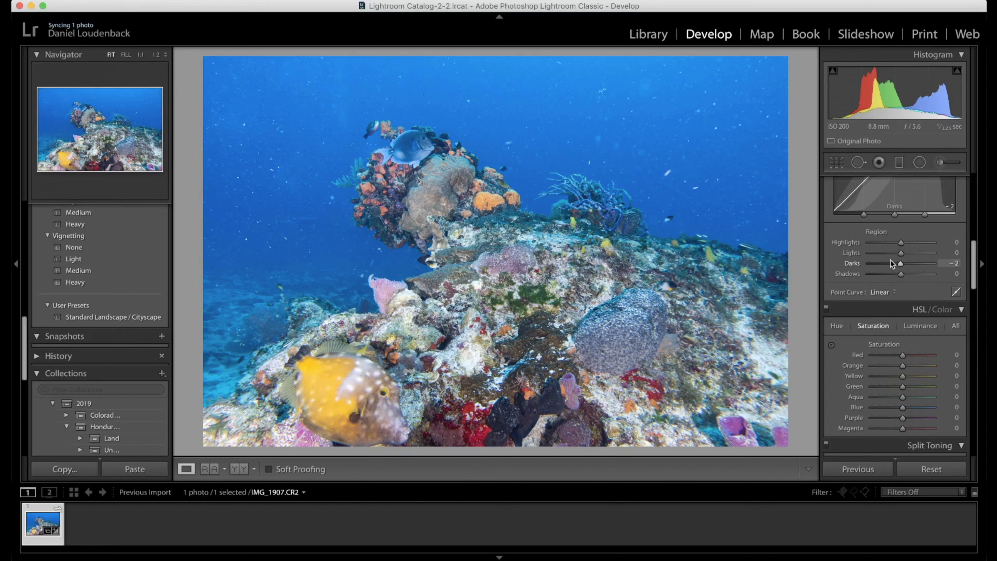
pyautogui.scroll(-2, 890, 259)
pyautogui.scroll(-1, 891, 303)
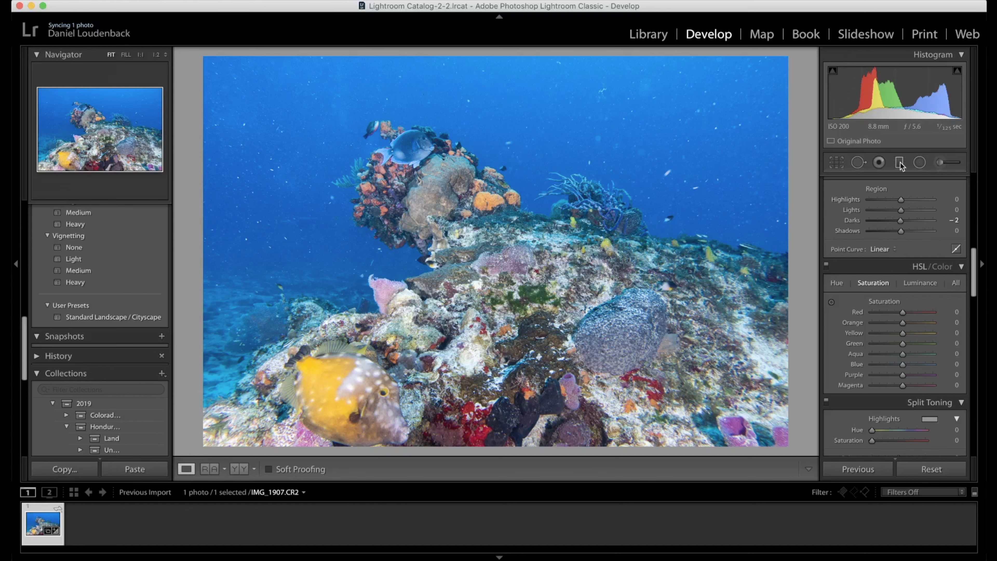
pyautogui.moveTo(900, 368); pyautogui.dragTo(902, 366)
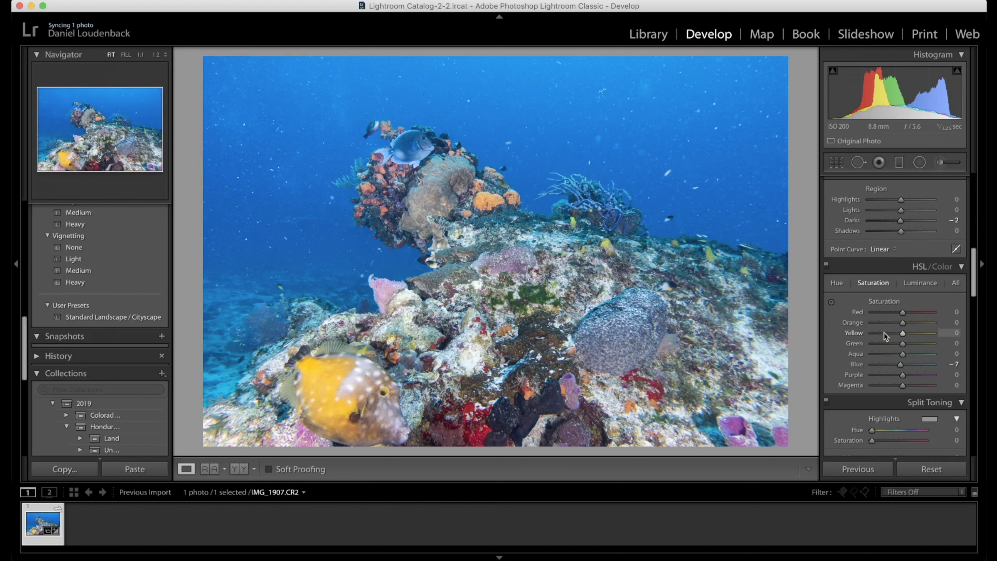
pyautogui.moveTo(902, 356); pyautogui.dragTo(898, 356)
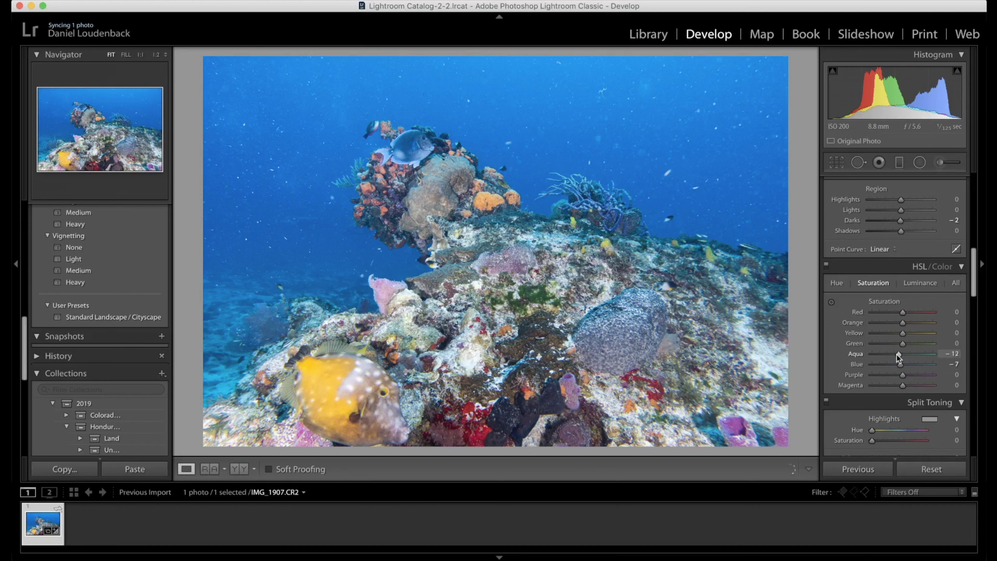
pyautogui.click(919, 282)
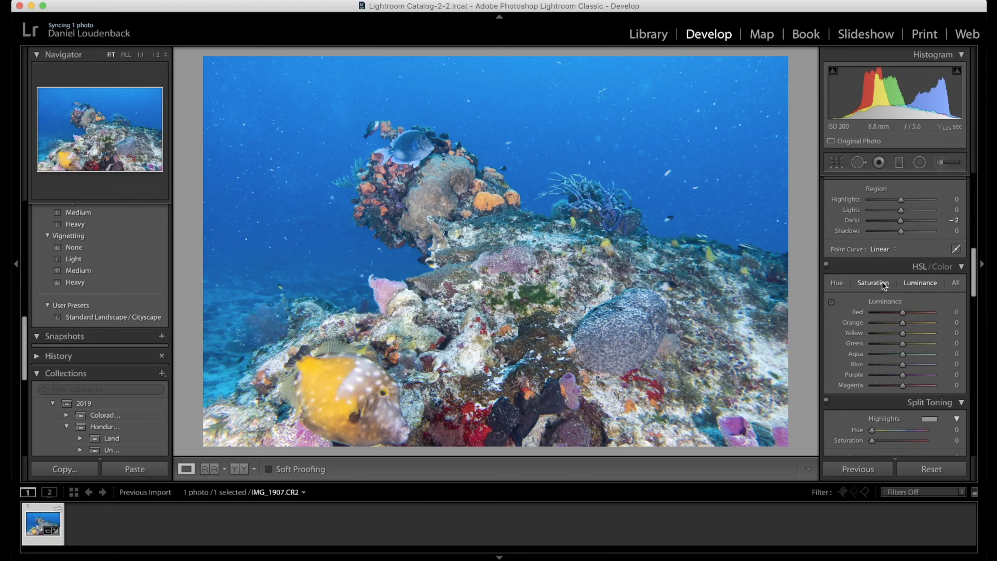
# - Try the HSL Yellow hue at +100 and return it to 0
pyautogui.click(882, 283)
pyautogui.click(833, 283)
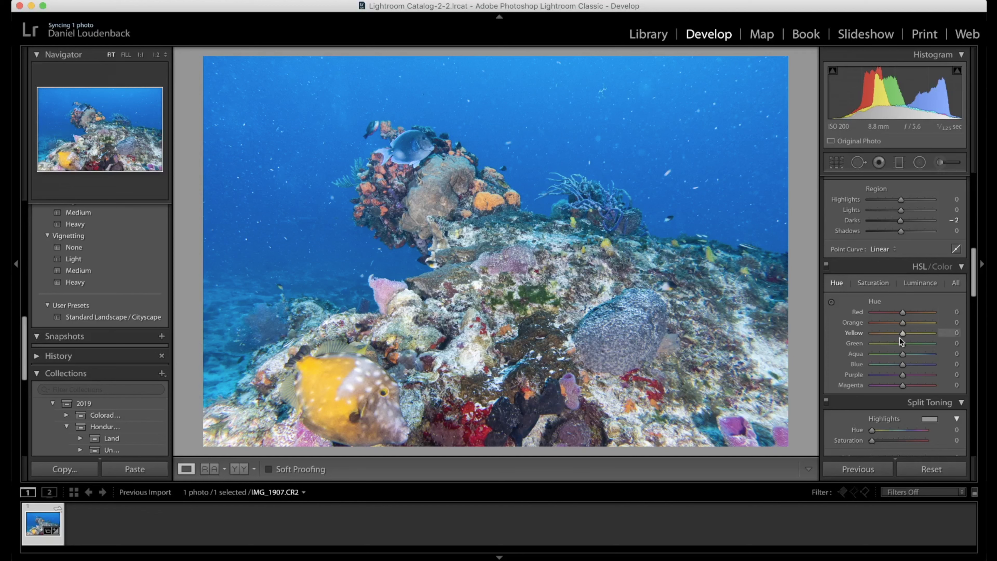
pyautogui.moveTo(903, 334); pyautogui.dragTo(932, 336)
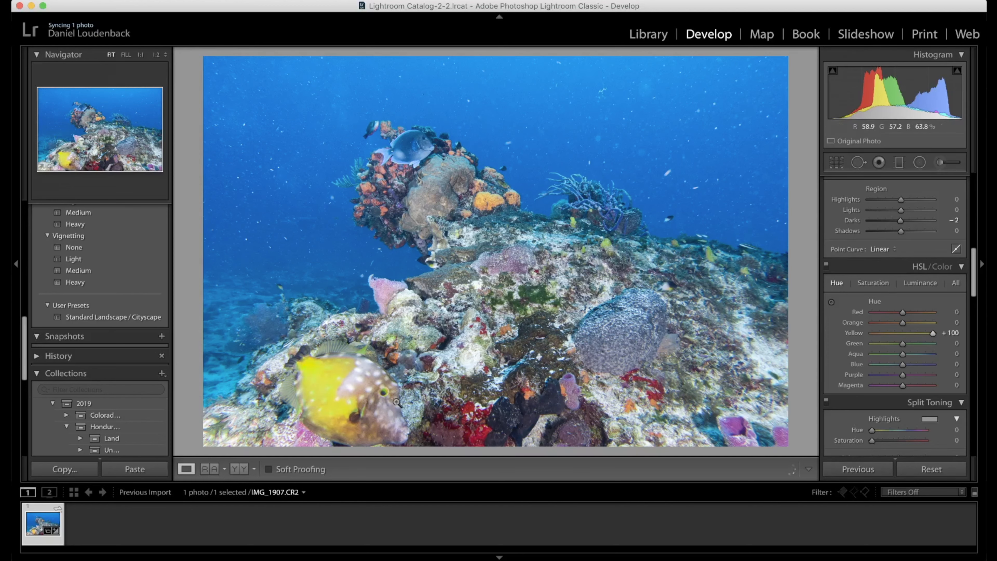
pyautogui.moveTo(933, 333); pyautogui.dragTo(904, 335)
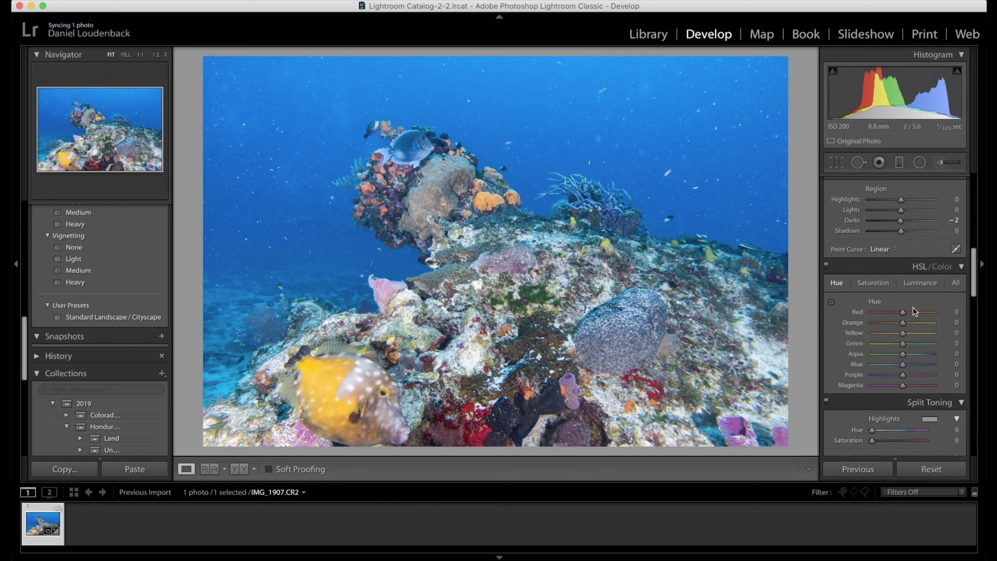
# - Set the HSL saturation for Aqua to −8 and the split-toning highlights hue to 70
pyautogui.click(886, 282)
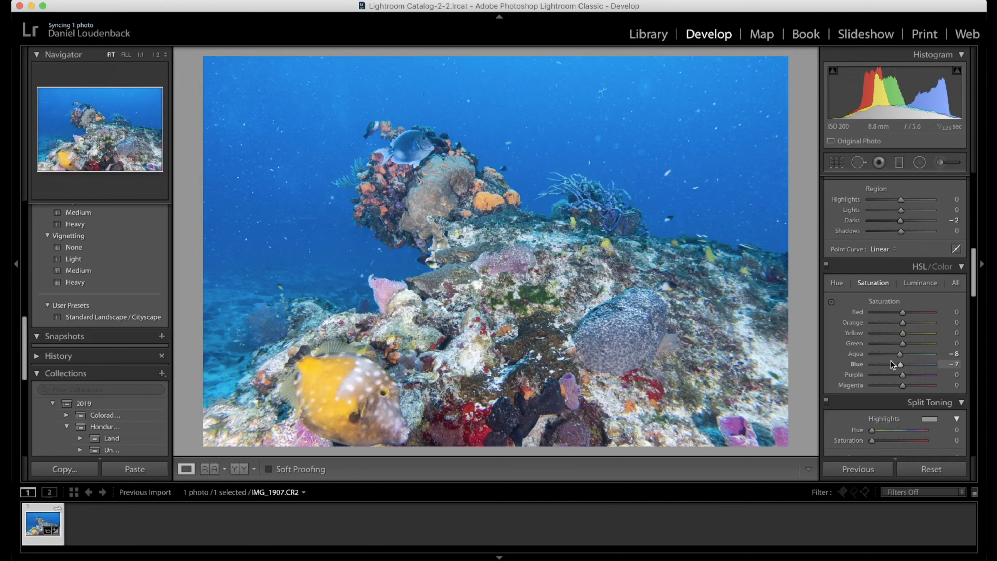
pyautogui.scroll(-3, 849, 321)
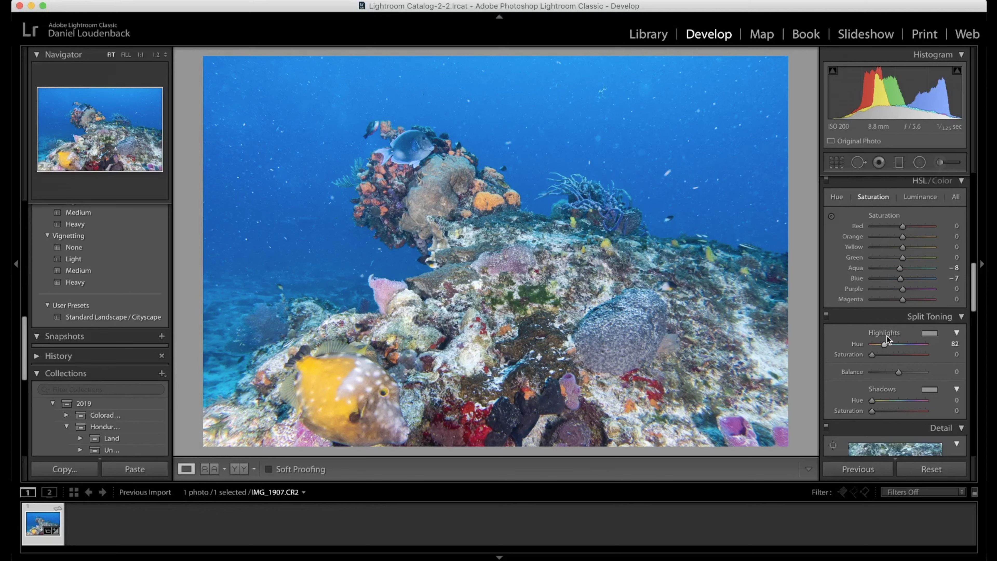
pyautogui.moveTo(883, 344)
pyautogui.mouseDown()
pyautogui.moveTo(874, 354)
pyautogui.moveTo(901, 352)
pyautogui.moveTo(868, 355)
pyautogui.mouseUp()
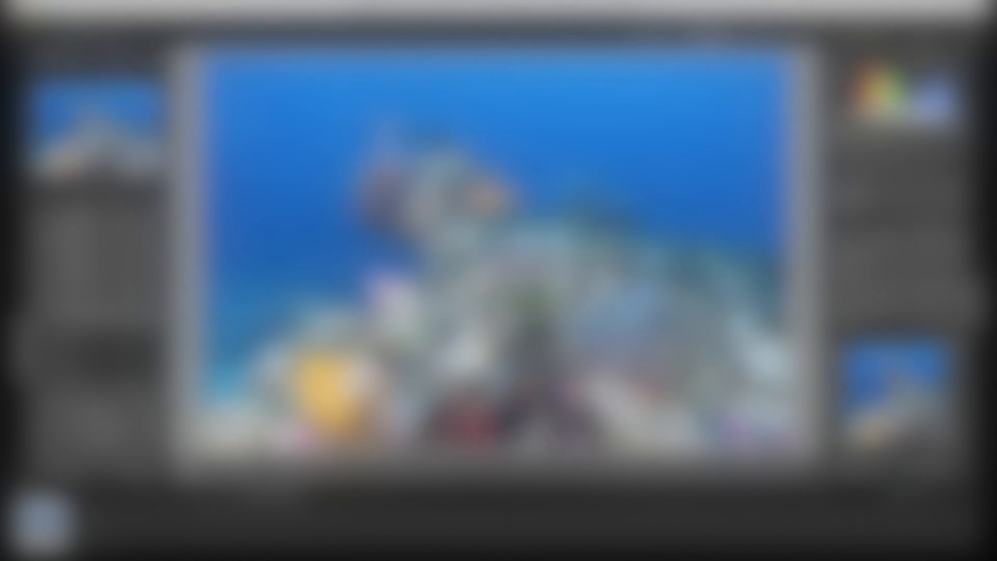
# - Zoom the Detail preview in on the yellow fish and center it on the eye
pyautogui.scroll(-4, 901, 335)
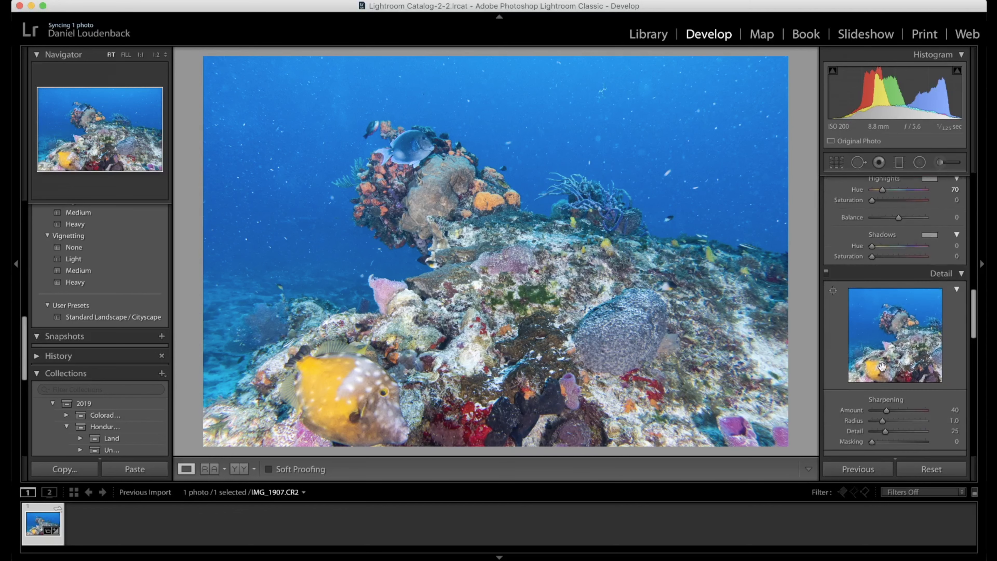
pyautogui.click(882, 367)
pyautogui.moveTo(890, 367); pyautogui.dragTo(873, 324)
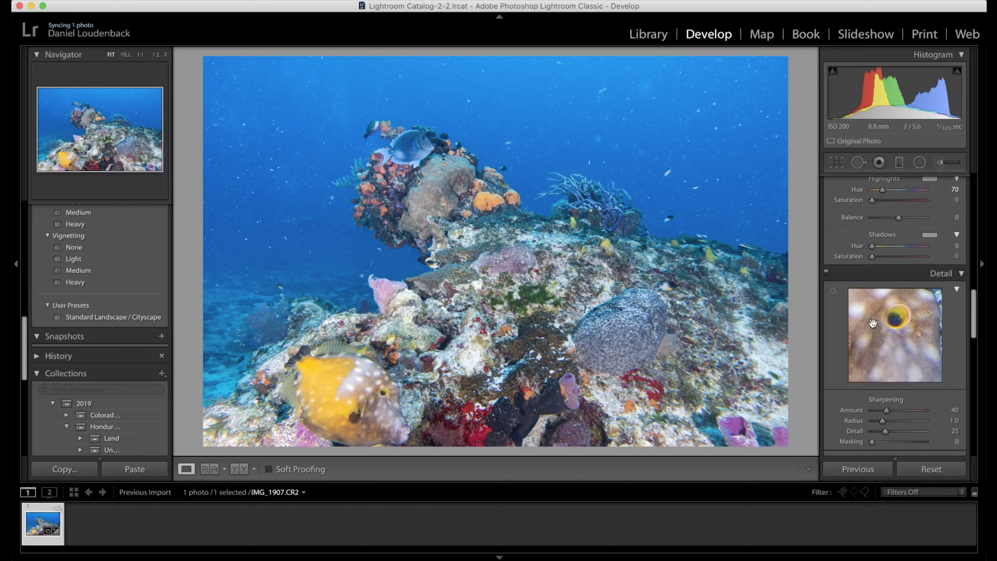
pyautogui.scroll(-1, 885, 369)
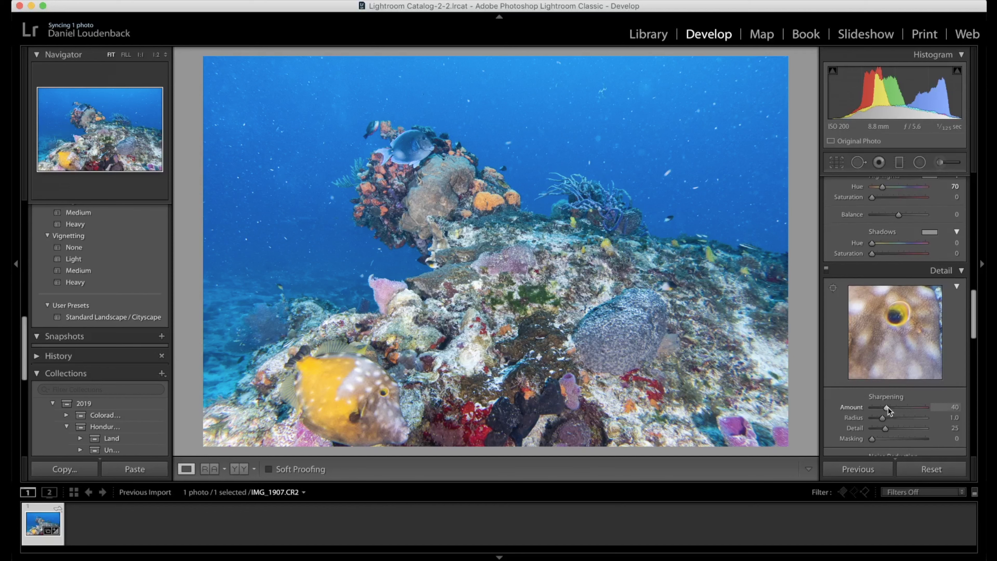
# - Set the sharpening to Amount 97, Radius 1.5 and Masking 18
pyautogui.moveTo(887, 407); pyautogui.dragTo(899, 407)
pyautogui.moveTo(887, 417); pyautogui.dragTo(892, 417)
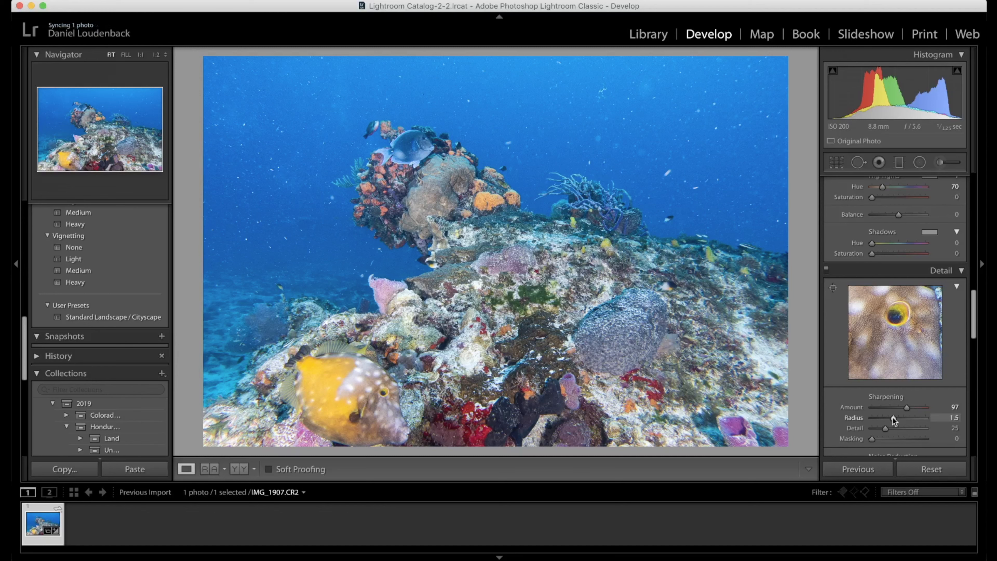
pyautogui.moveTo(872, 438); pyautogui.dragTo(875, 440)
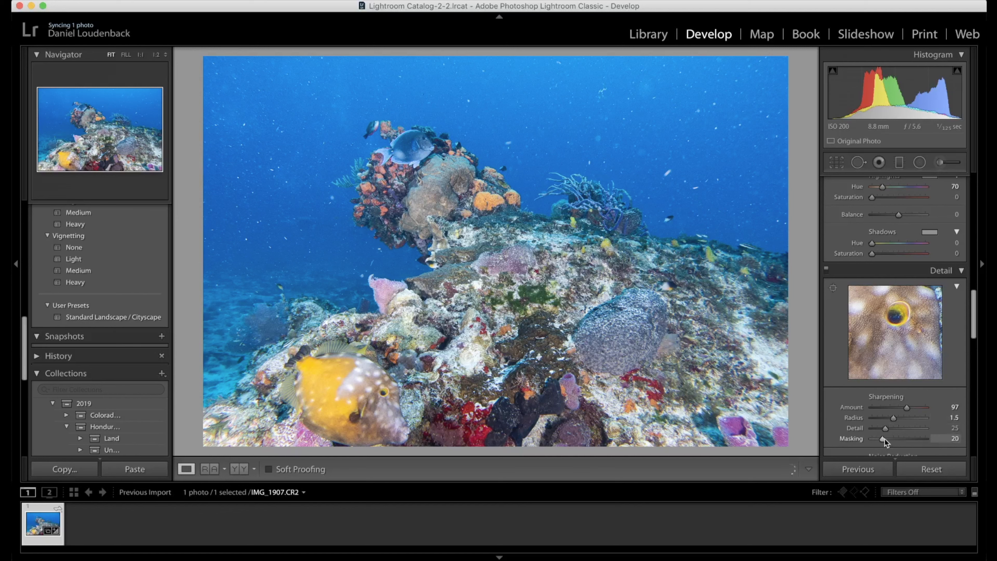
pyautogui.moveTo(884, 438); pyautogui.dragTo(883, 439)
# - Turn on Remove Chromatic Aberration, and try Enable Profile Corrections before switching it off again
pyautogui.scroll(-3, 893, 446)
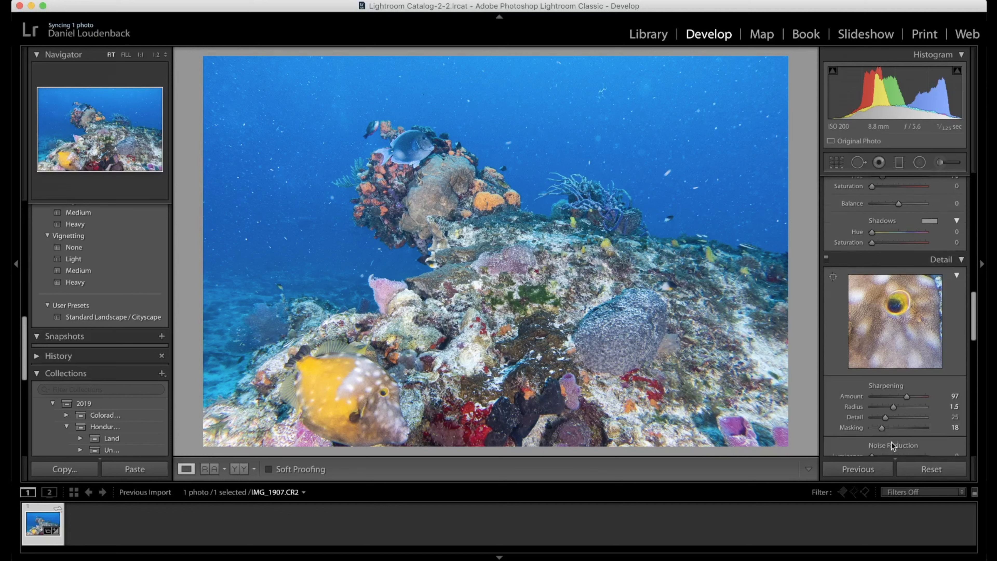
pyautogui.scroll(-4, 891, 418)
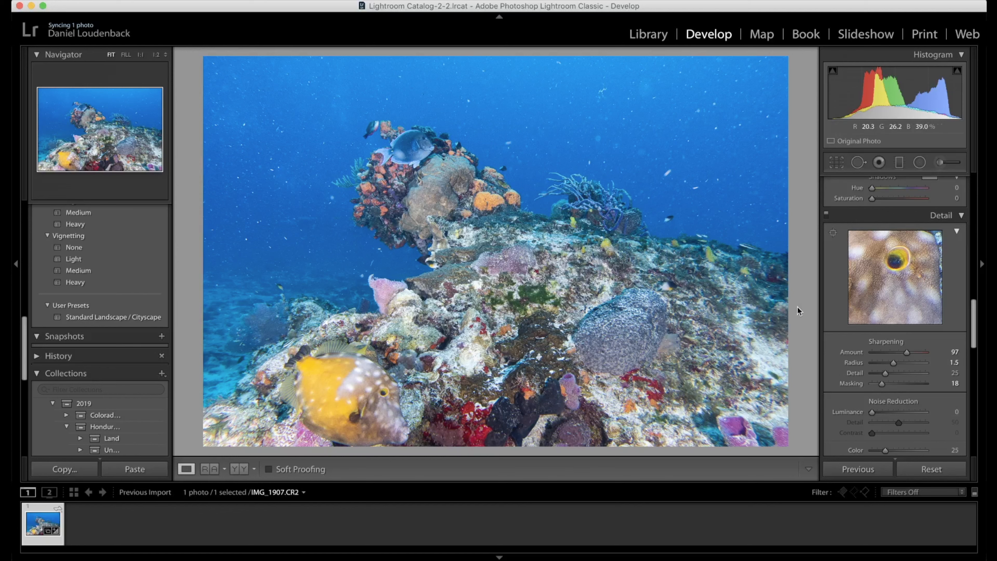
pyautogui.moveTo(902, 271); pyautogui.dragTo(904, 269)
pyautogui.scroll(-6, 901, 291)
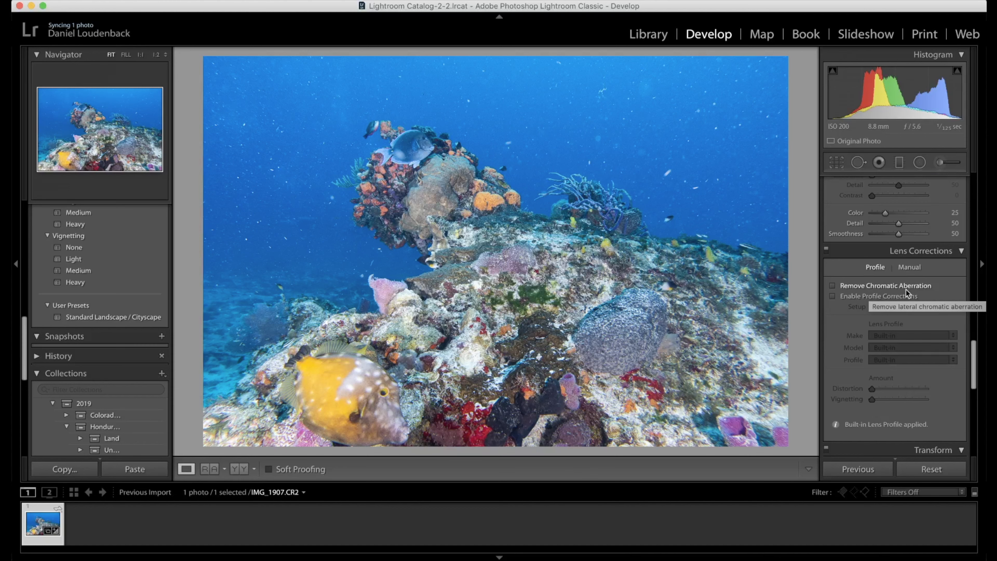
pyautogui.click(906, 289)
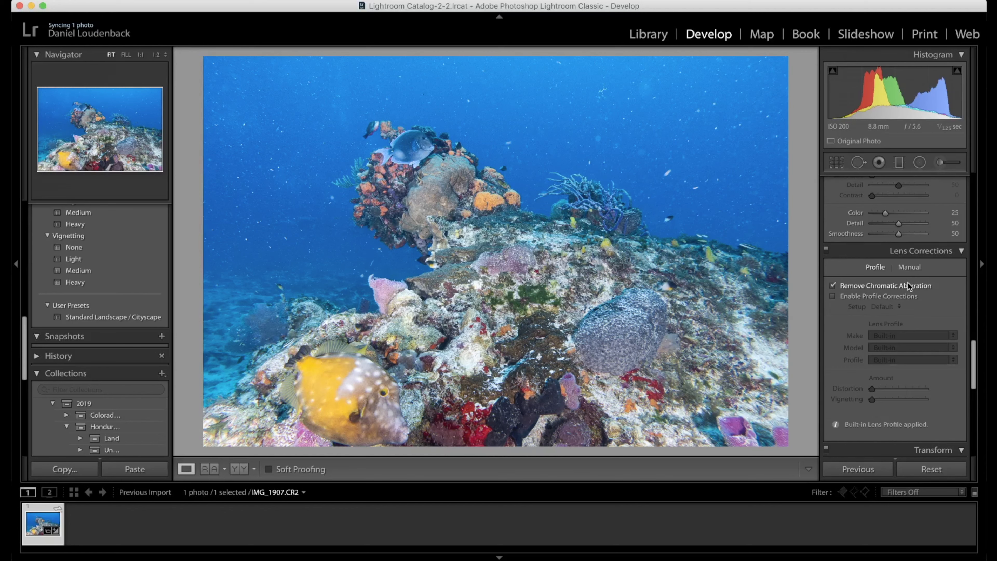
pyautogui.click(886, 296)
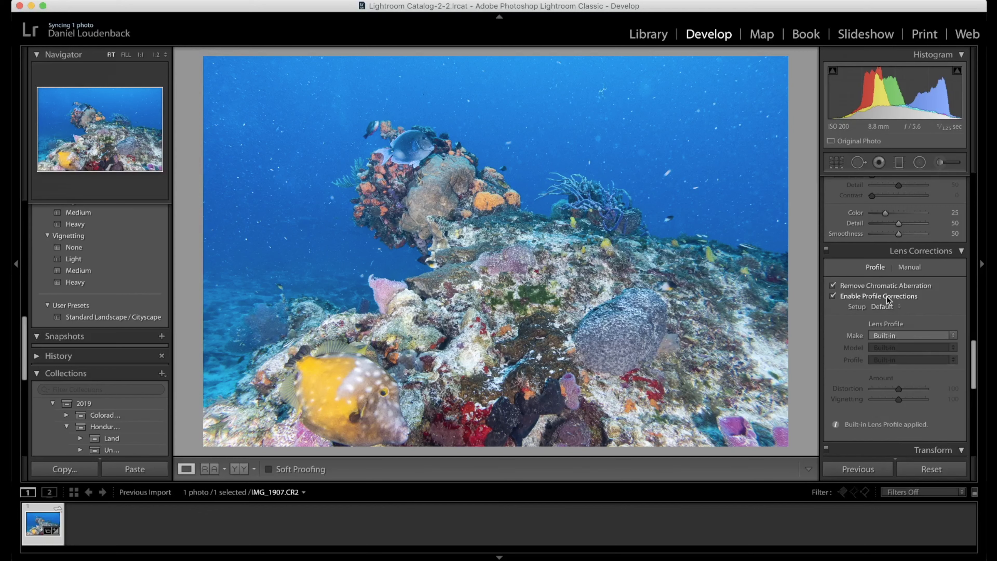
pyautogui.click(886, 296)
# - Review the Transform and Effects settings and return to the Basic adjustments
pyautogui.scroll(-4, 884, 275)
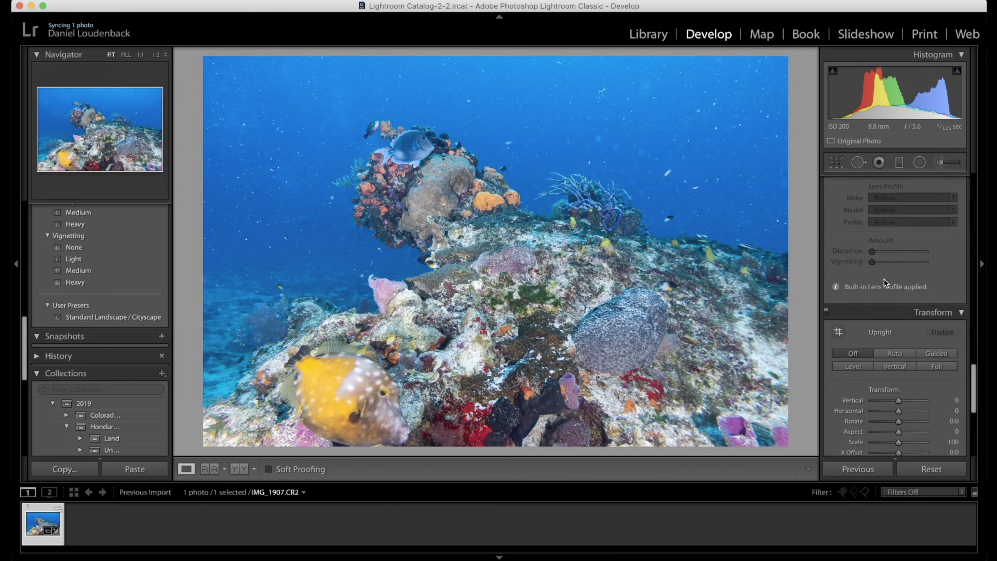
pyautogui.scroll(-6, 883, 278)
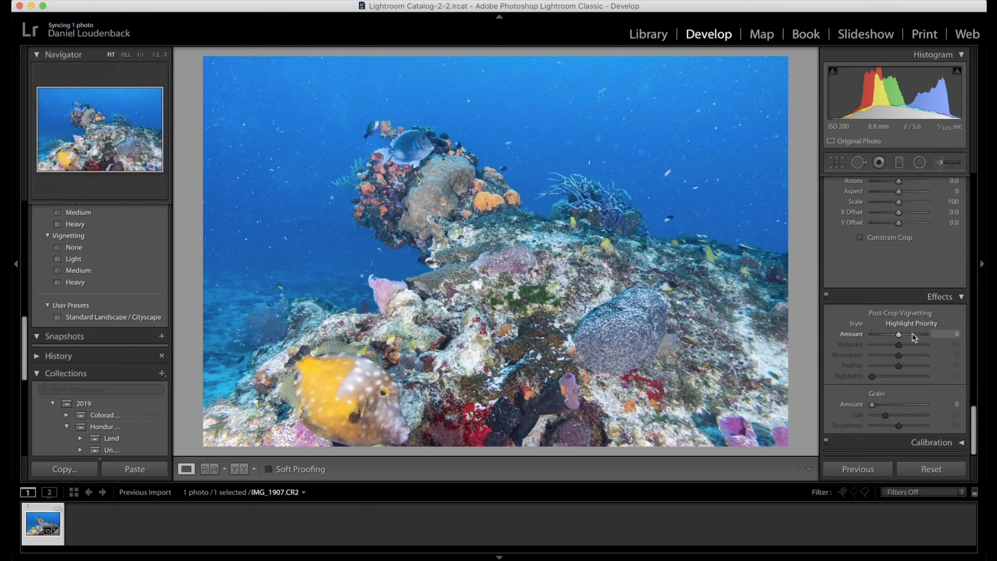
pyautogui.scroll(3, 880, 406)
pyautogui.scroll(2, 879, 407)
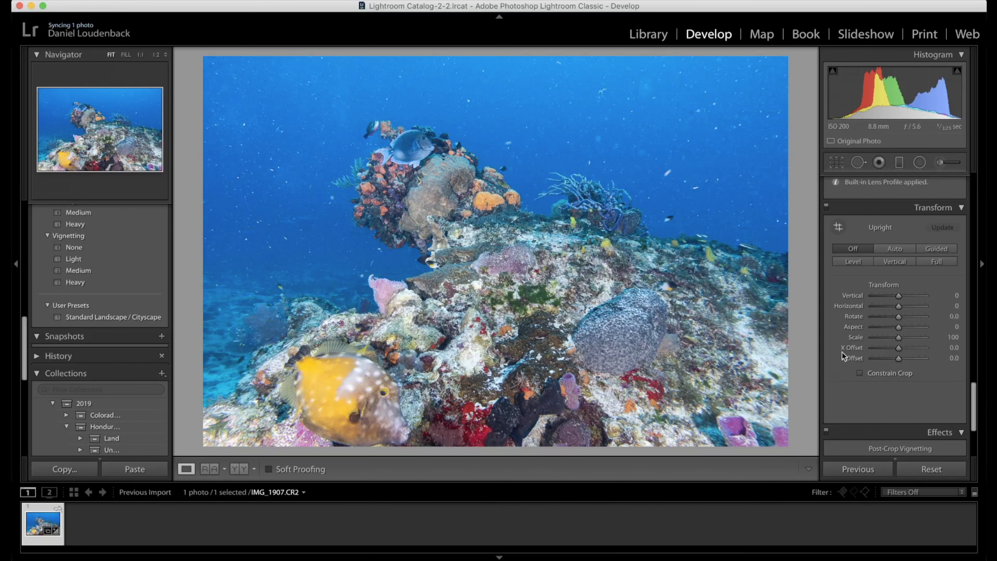
pyautogui.scroll(5, 842, 351)
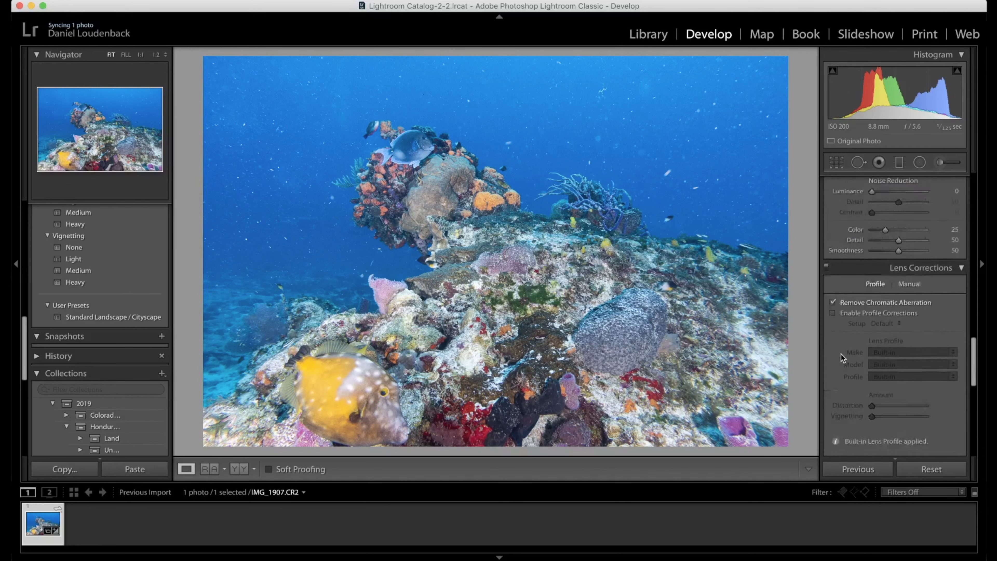
pyautogui.scroll(15, 842, 355)
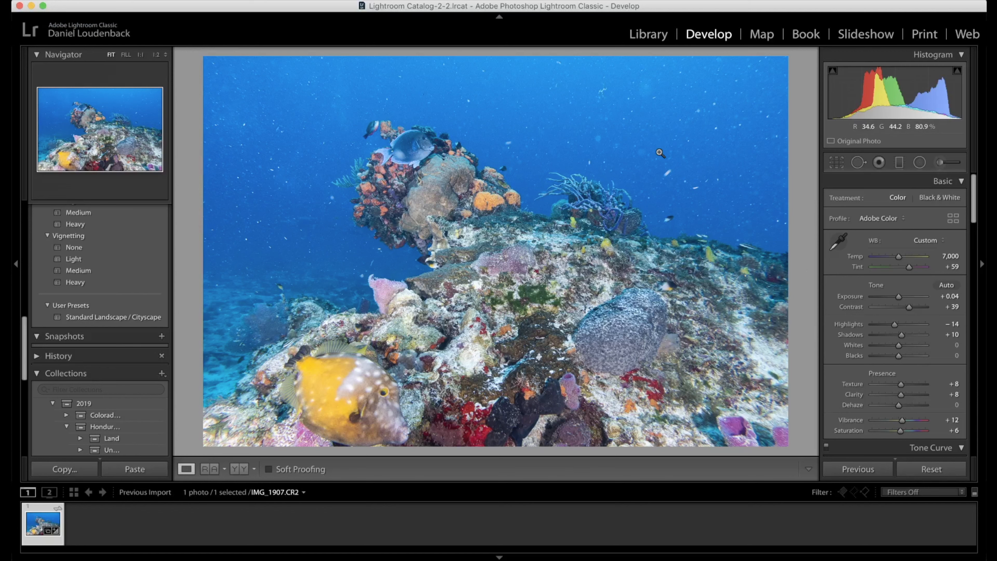
# - Set up a new adjustment brush with Exposure 0.36 and Shadows 6
pyautogui.click(946, 163)
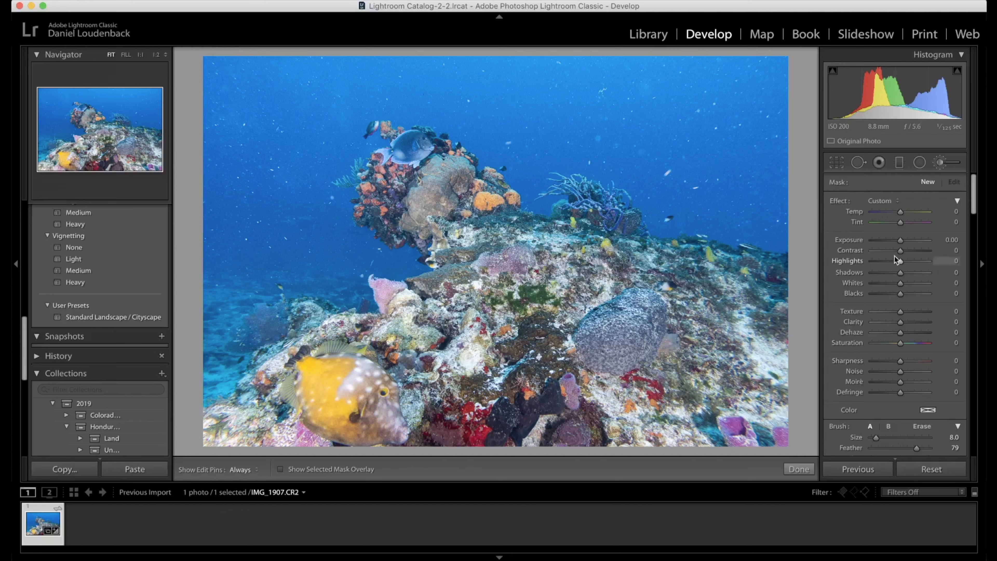
pyautogui.moveTo(902, 241); pyautogui.dragTo(904, 242)
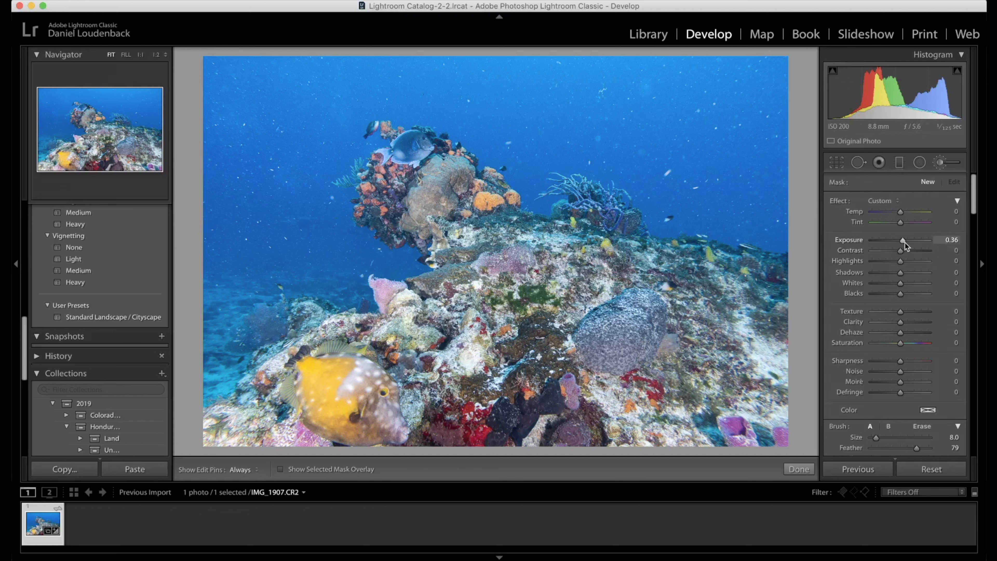
pyautogui.click(903, 273)
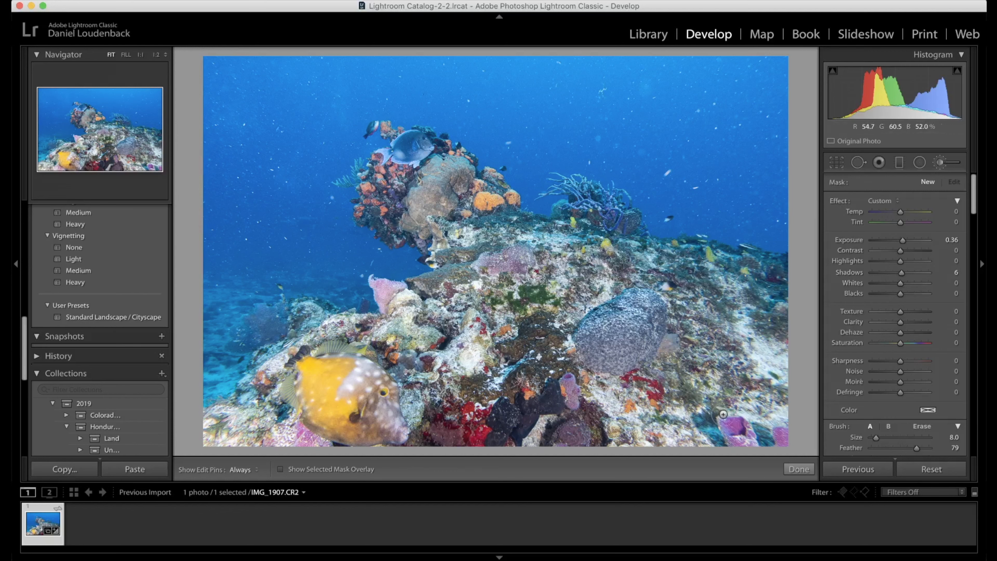
# - Paint the brush adjustment over the reef beside the purple sponge in the photo's lower-right corner
pyautogui.press('h')
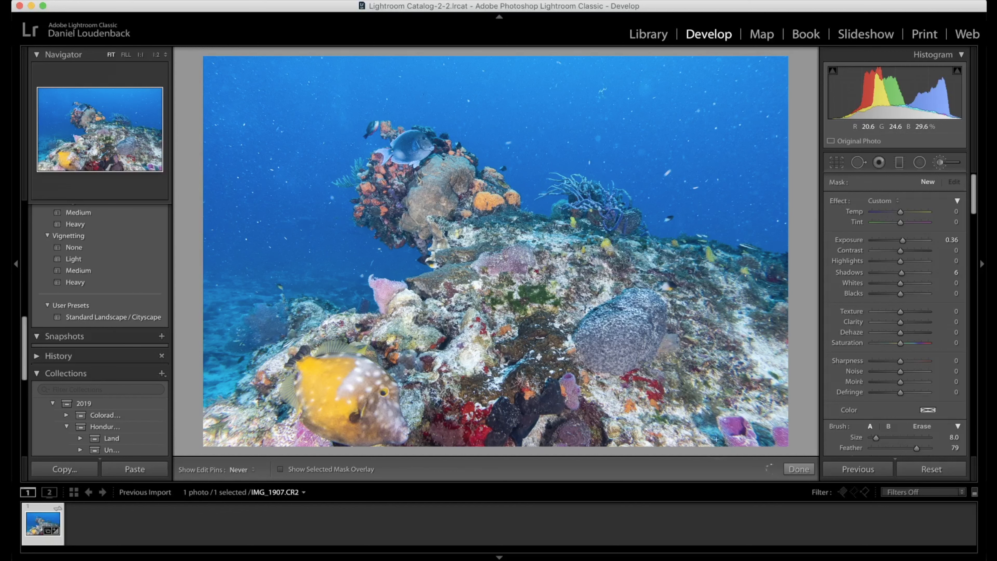
pyautogui.press('h')
pyautogui.scroll(-1, 868, 392)
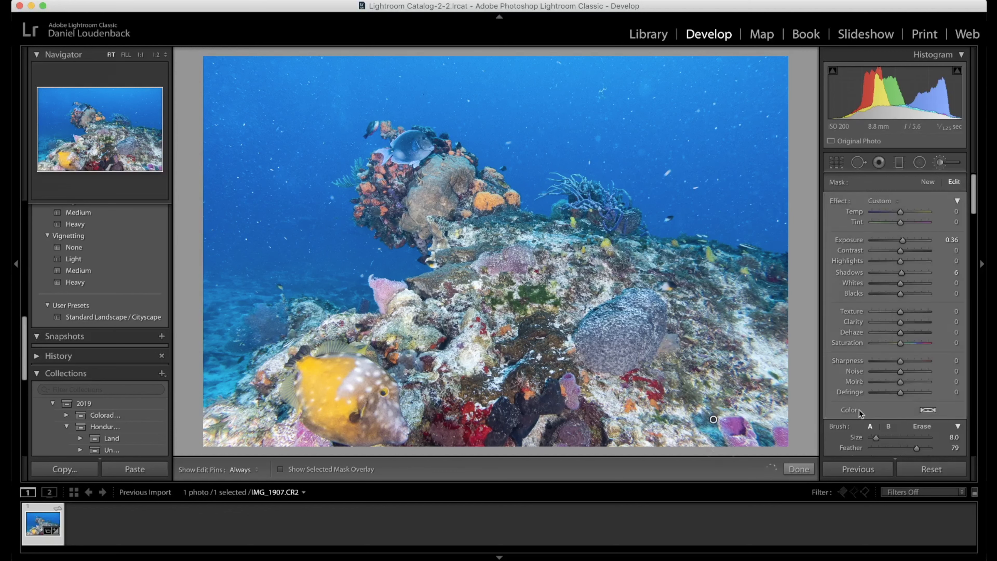
pyautogui.scroll(-3, 868, 415)
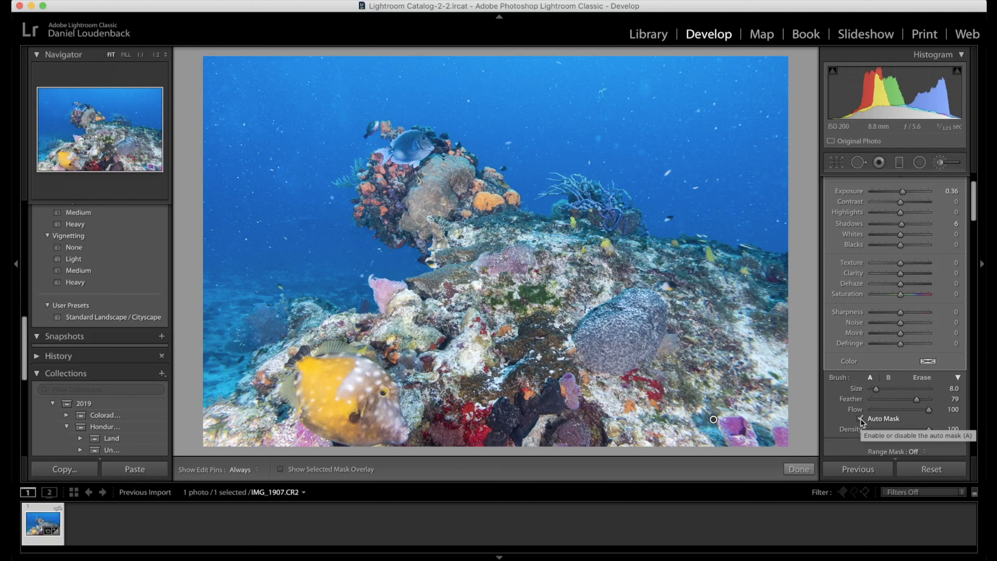
pyautogui.press('h')
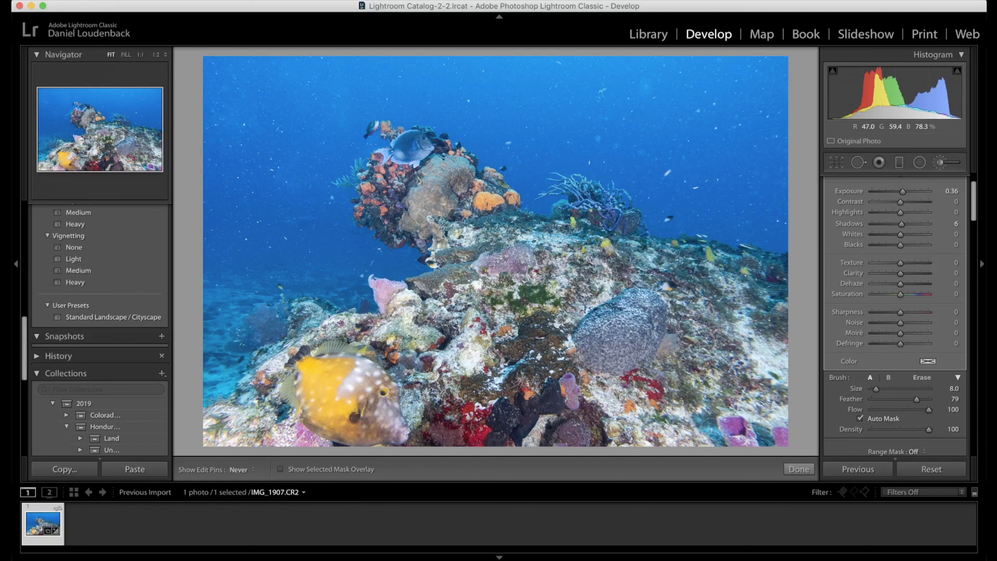
# - Paint further over the reef with the same brush adjustment and undo the last brush stroke
pyautogui.click(713, 420)
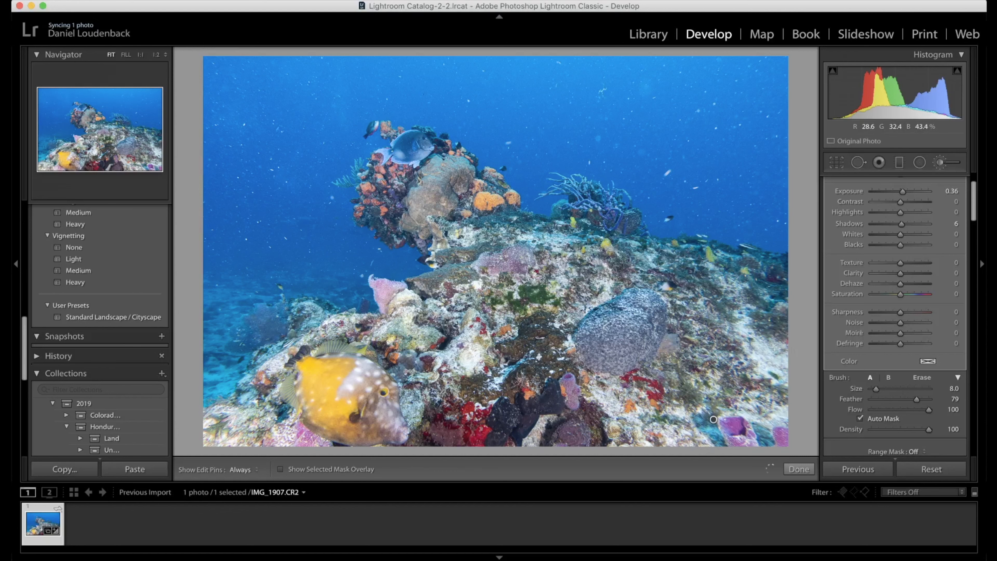
pyautogui.press('h')
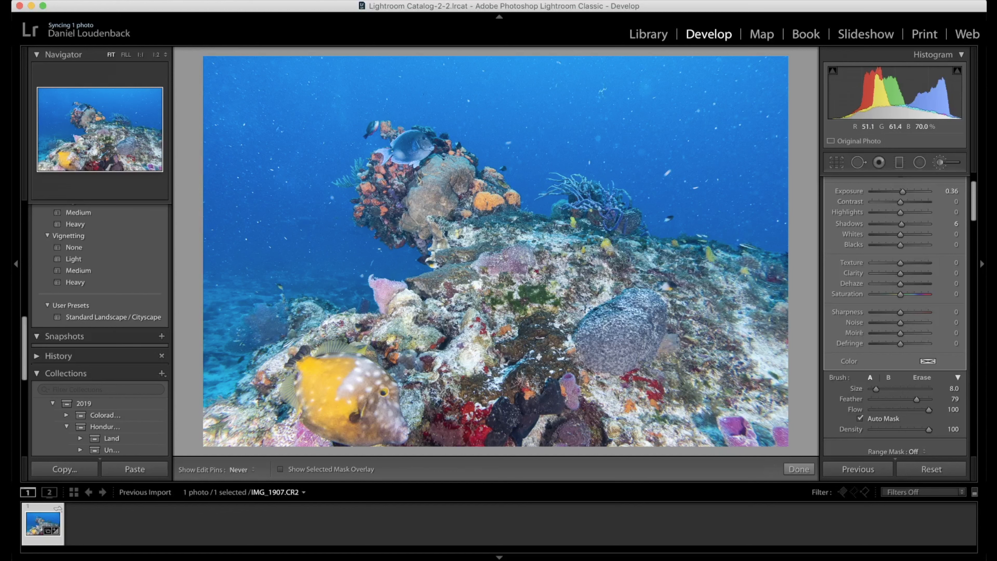
pyautogui.press('h')
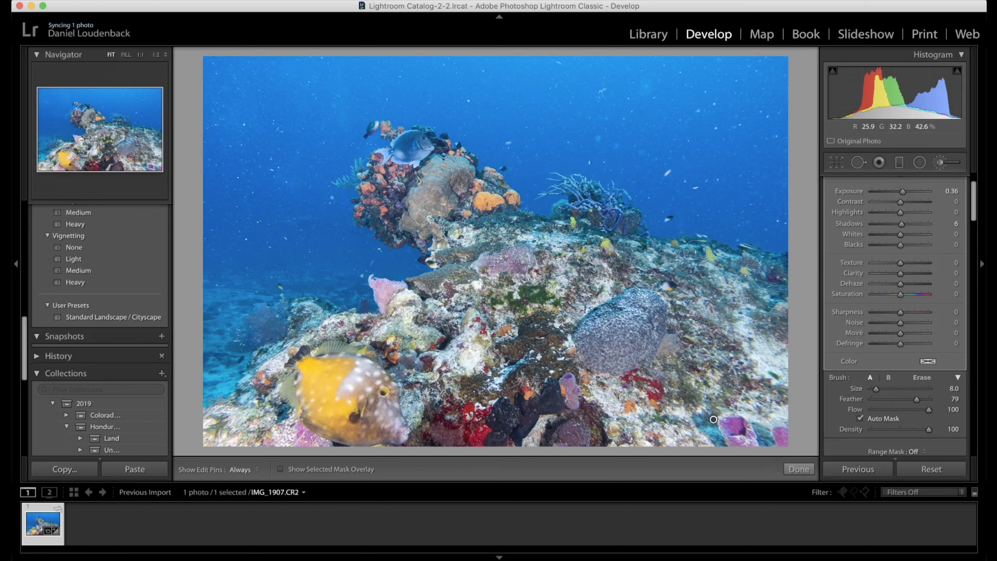
pyautogui.press('super+z')
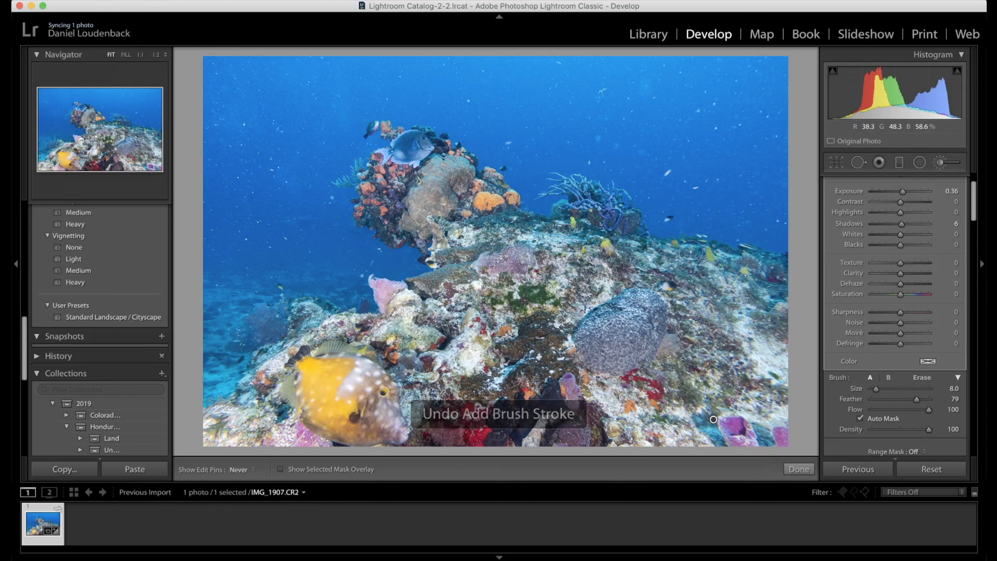
pyautogui.press('h')
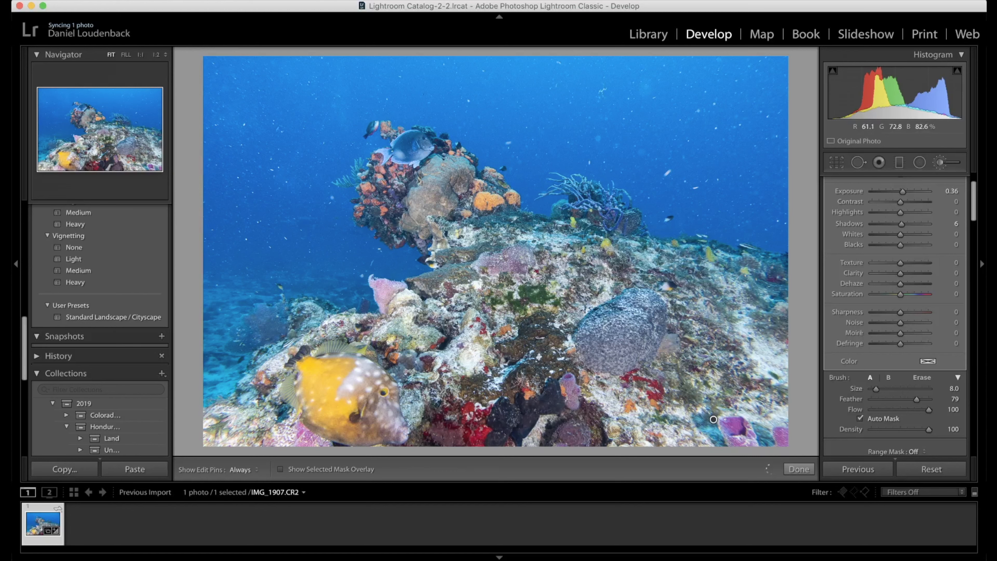
# - Set the brush size to 10.0 and continue painting the exposure adjustment over the reef
pyautogui.press('h')
pyautogui.press(']')
pyautogui.press('[')
pyautogui.press('[')
pyautogui.press('[')
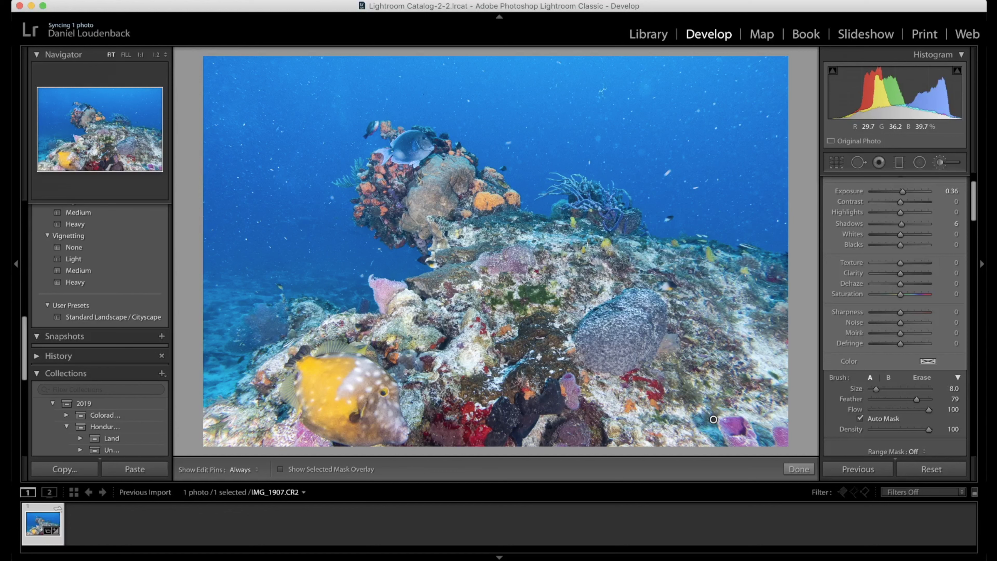
pyautogui.press('h')
pyautogui.press(']')
pyautogui.press('h')
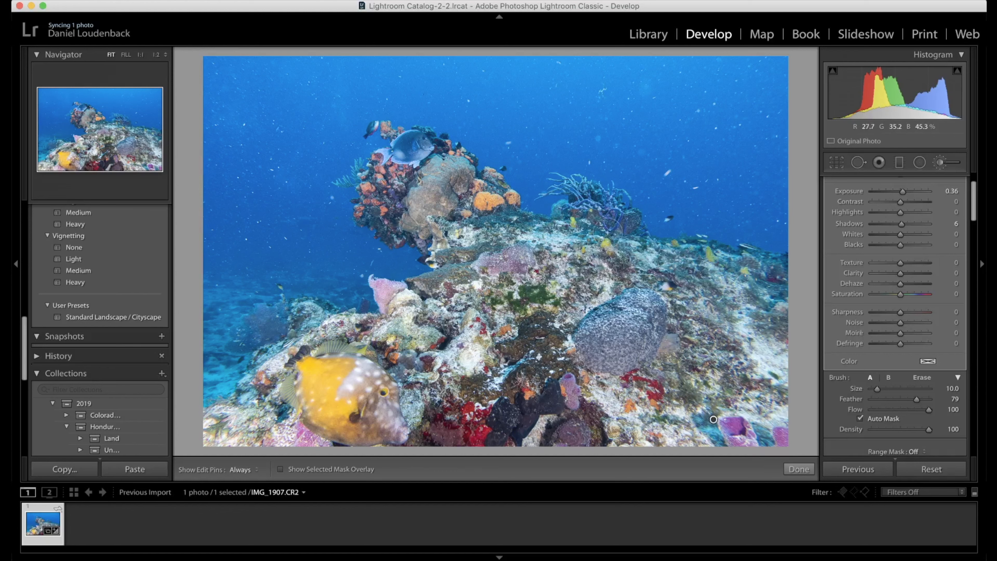
# - Set the brush adjustment's Temp to 20 and extend its strokes over the soft coral and the reef's upper right edge
pyautogui.press('alt')
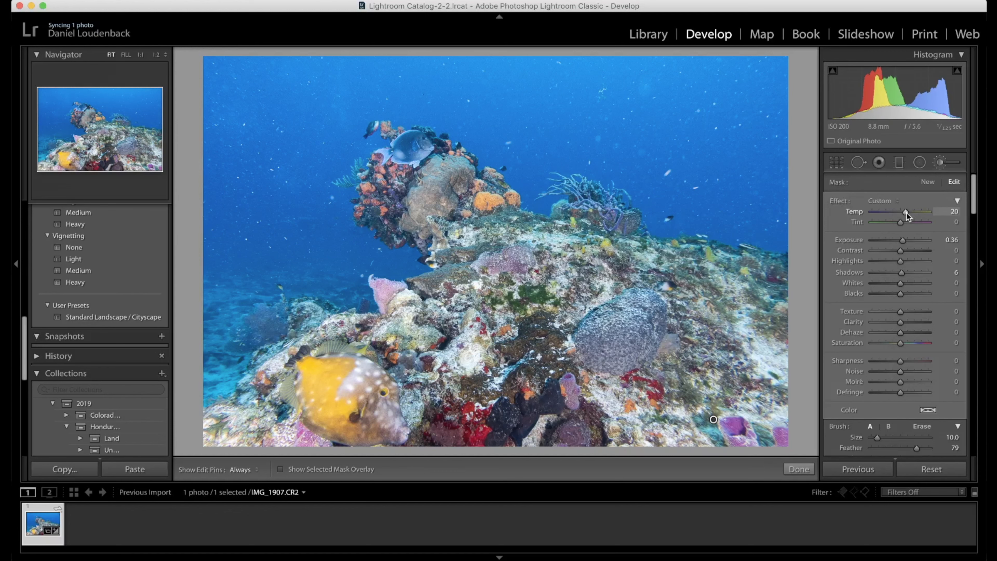
pyautogui.press('h')
pyautogui.press('h')
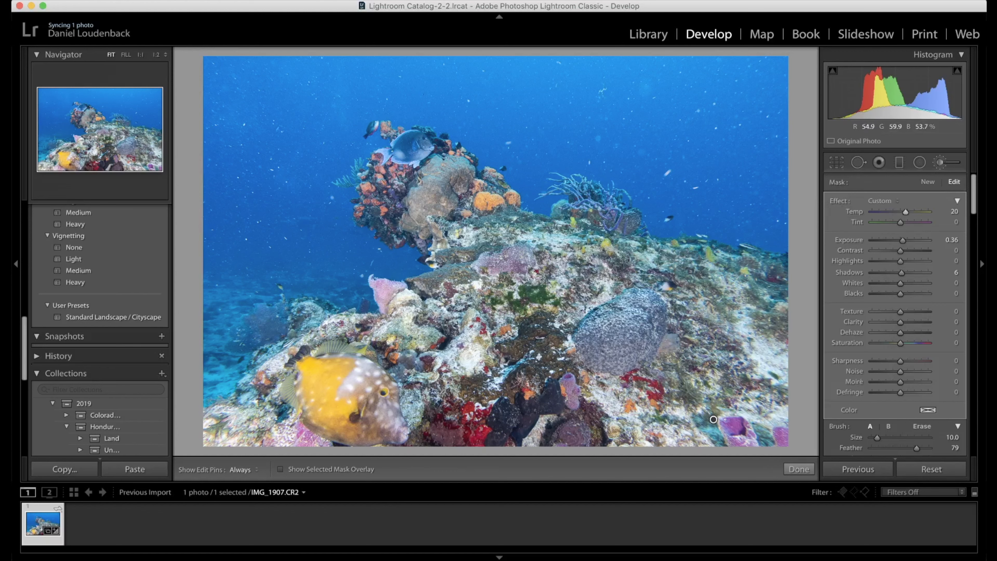
pyautogui.press('h')
pyautogui.press('h')
pyautogui.press('h')
pyautogui.press('h')
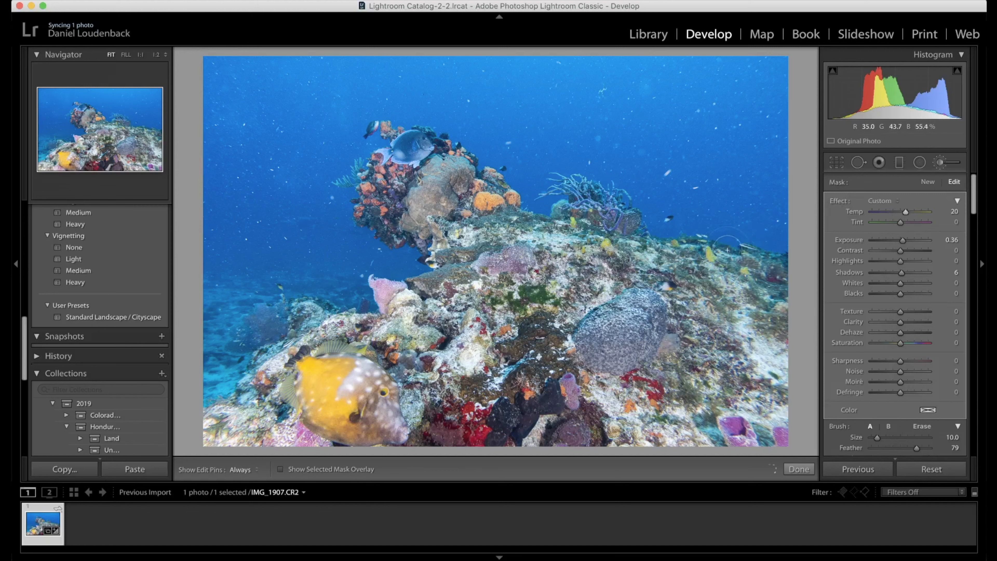